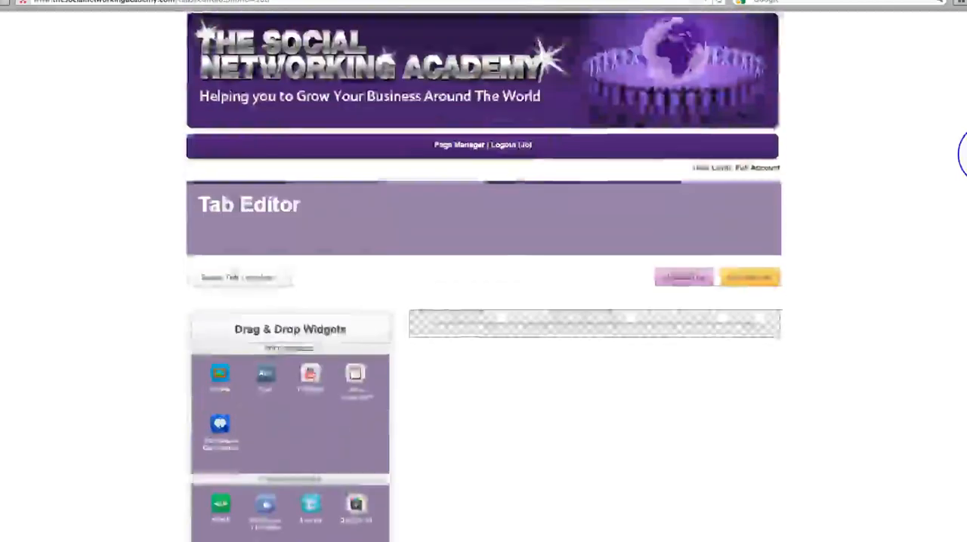
# - Set the tab height to 949 px to enlarge the blank page canvas
pyautogui.moveTo(255, 472); pyautogui.dragTo(314, 473)
pyautogui.scroll(-3, 945, 395)
pyautogui.scroll(4, 946, 396)
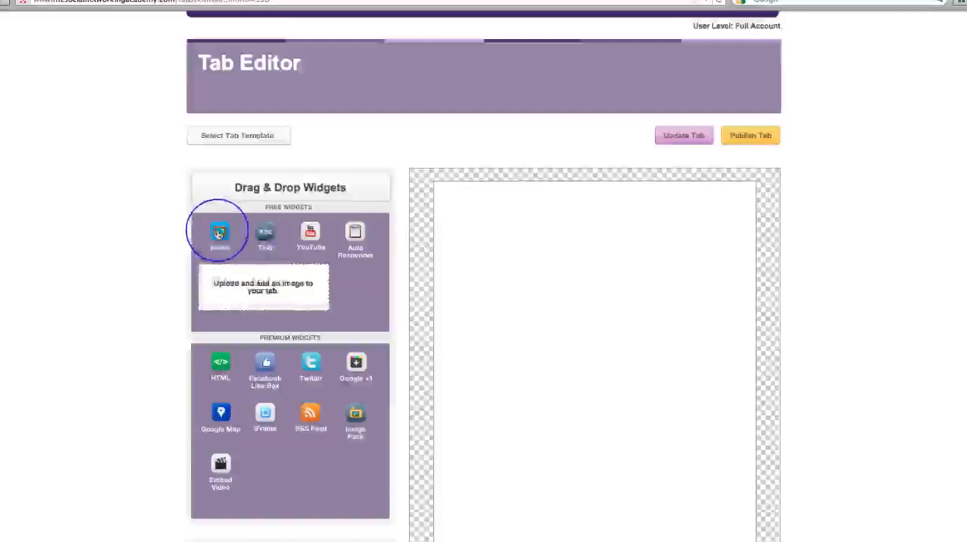
# - Place a text widget on the canvas and enter "Hello! Welcome to my Page!" as its text
pyautogui.moveTo(265, 234); pyautogui.dragTo(508, 217)
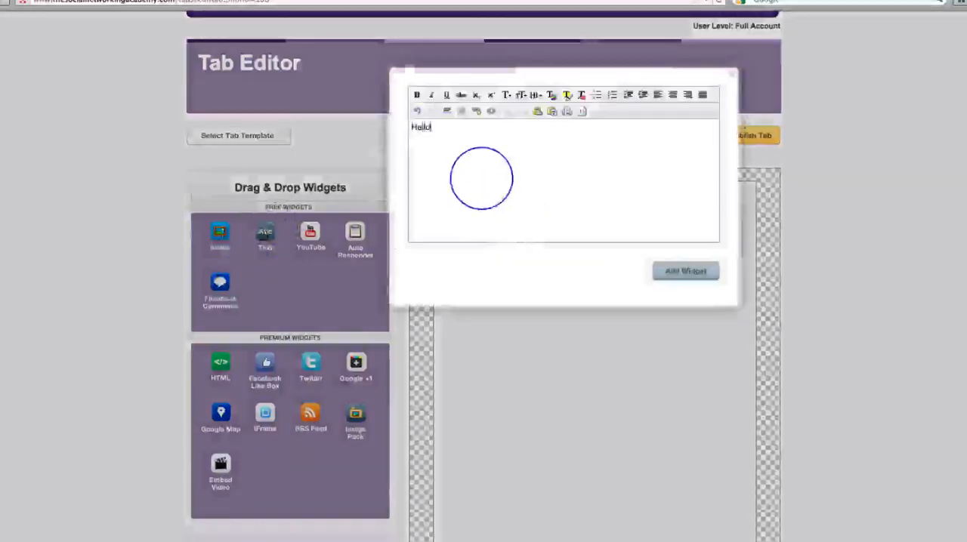
pyautogui.write('Hello! Welc')
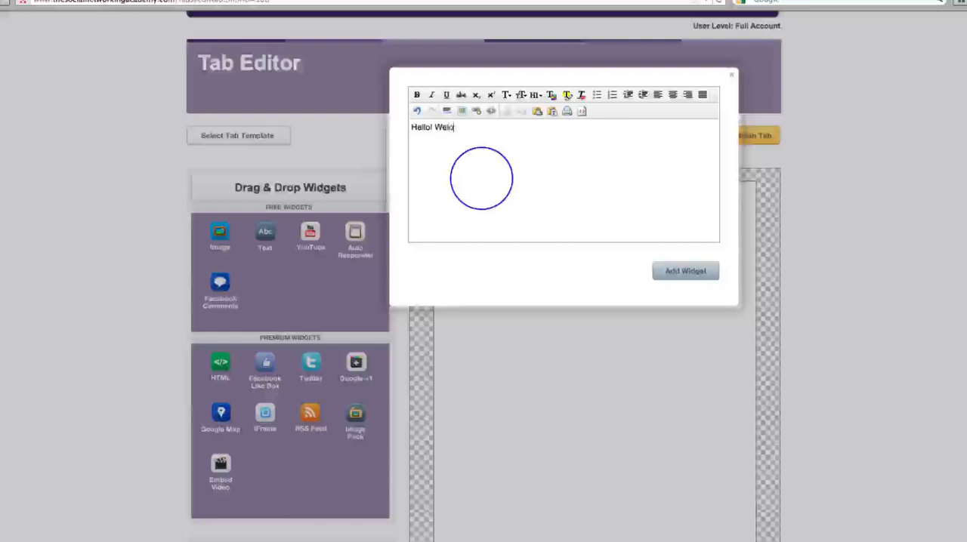
pyautogui.write('ome to my Page!')
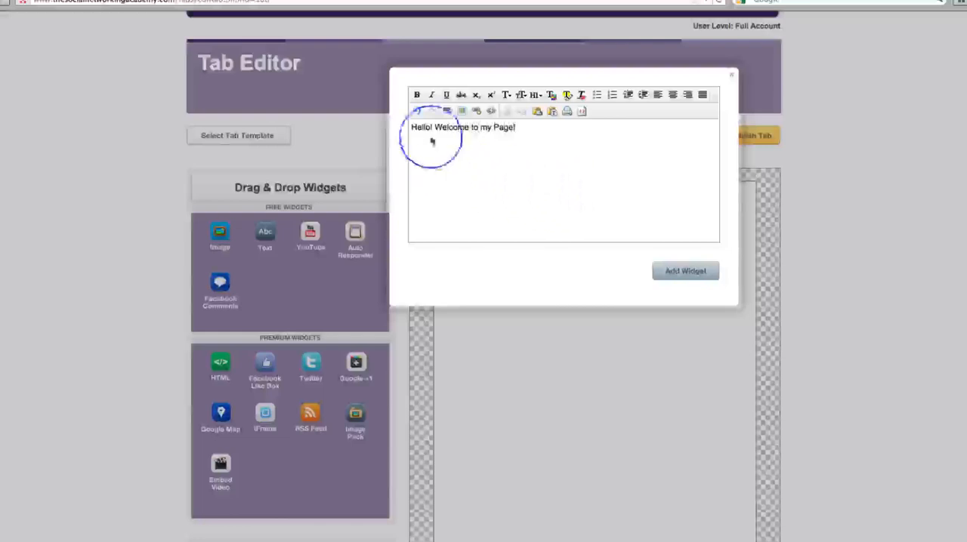
# - Format the whole greeting as bold Header 1 text in red
pyautogui.moveTo(412, 127); pyautogui.dragTo(518, 128)
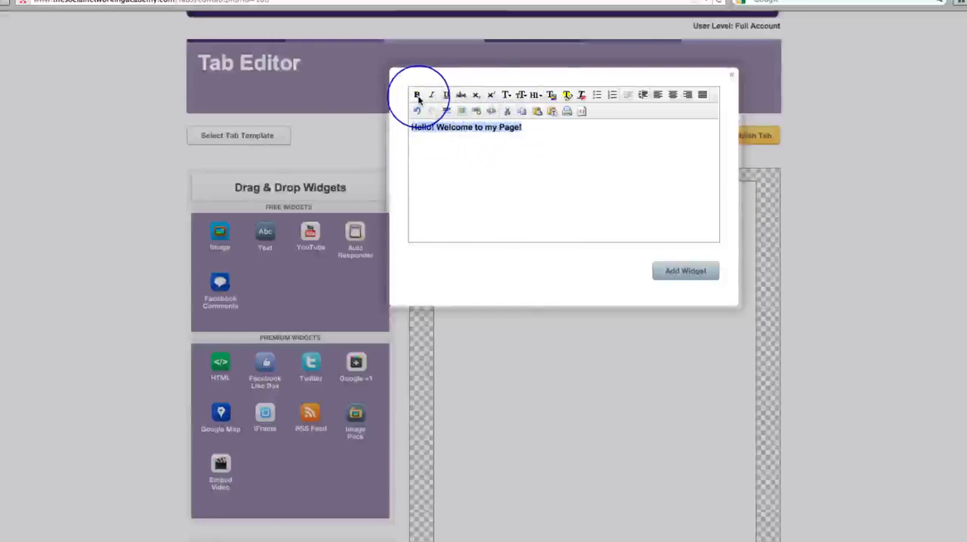
pyautogui.click(538, 96)
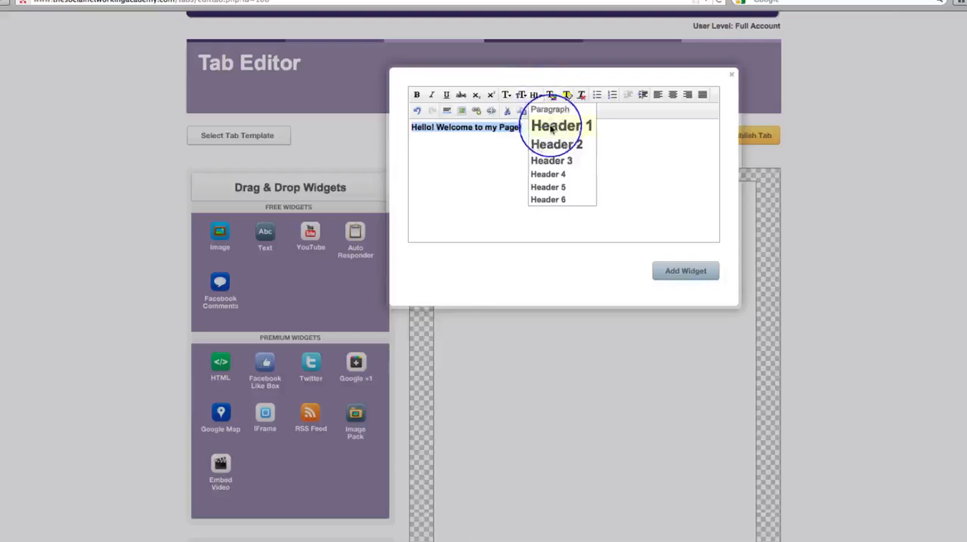
pyautogui.click(550, 127)
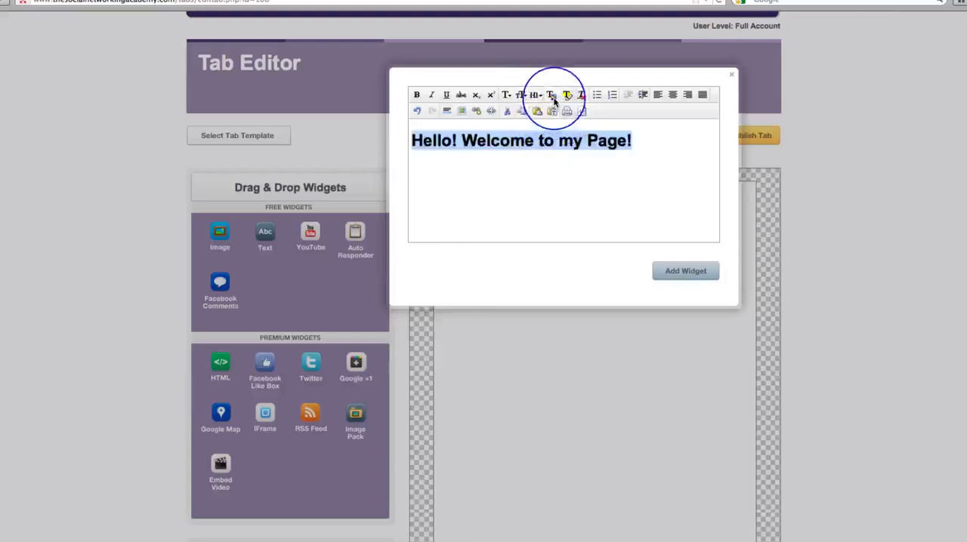
pyautogui.click(552, 96)
pyautogui.click(557, 130)
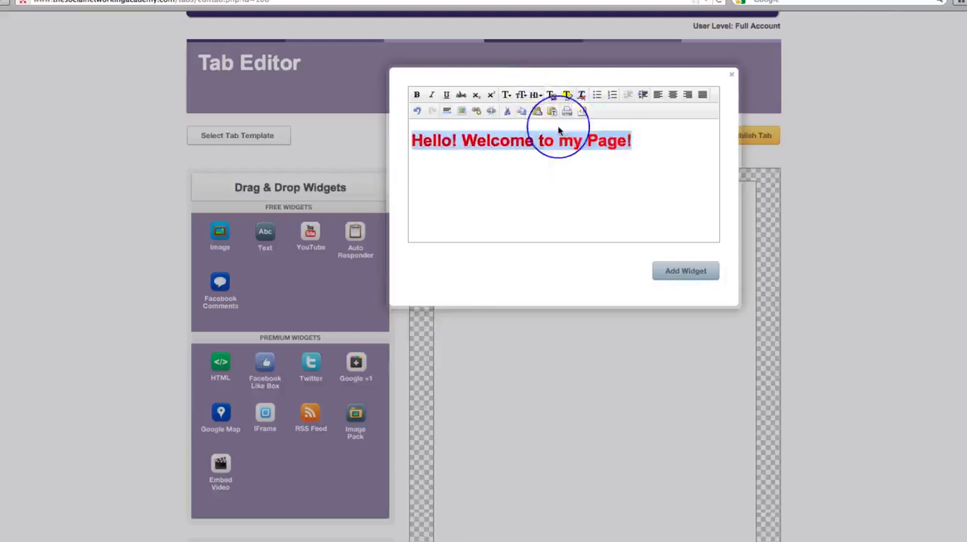
# - Set the greeting to font size 6 in the Impact font and add the widget to the tab
pyautogui.click(520, 97)
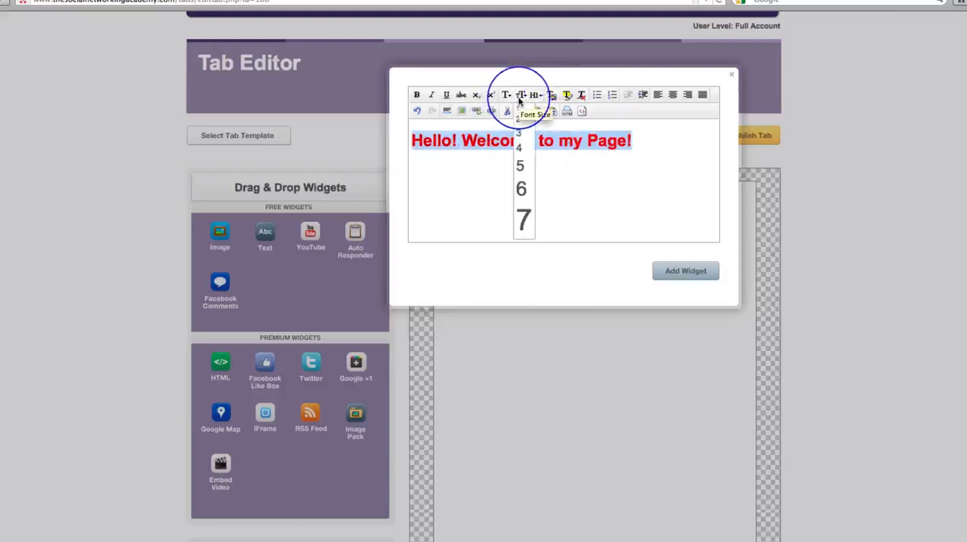
pyautogui.click(526, 189)
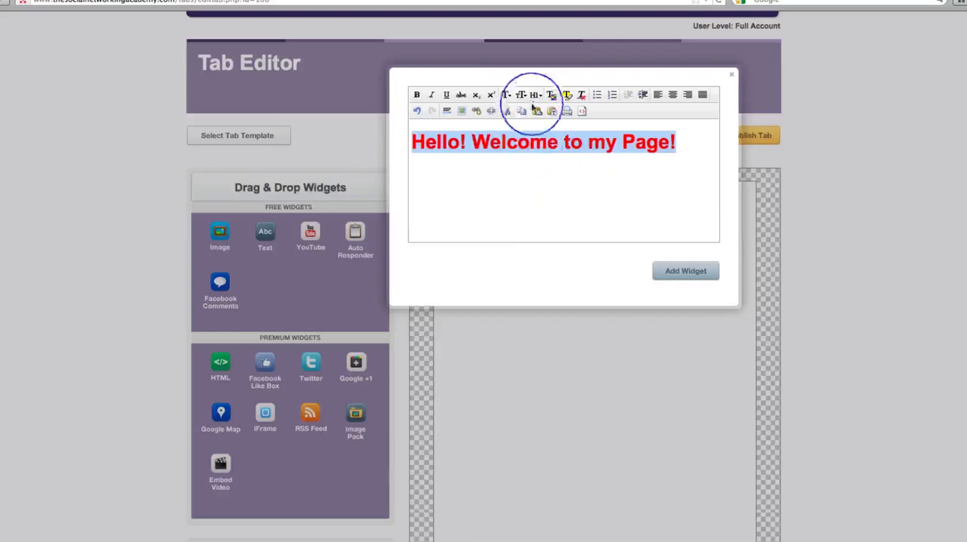
pyautogui.click(508, 95)
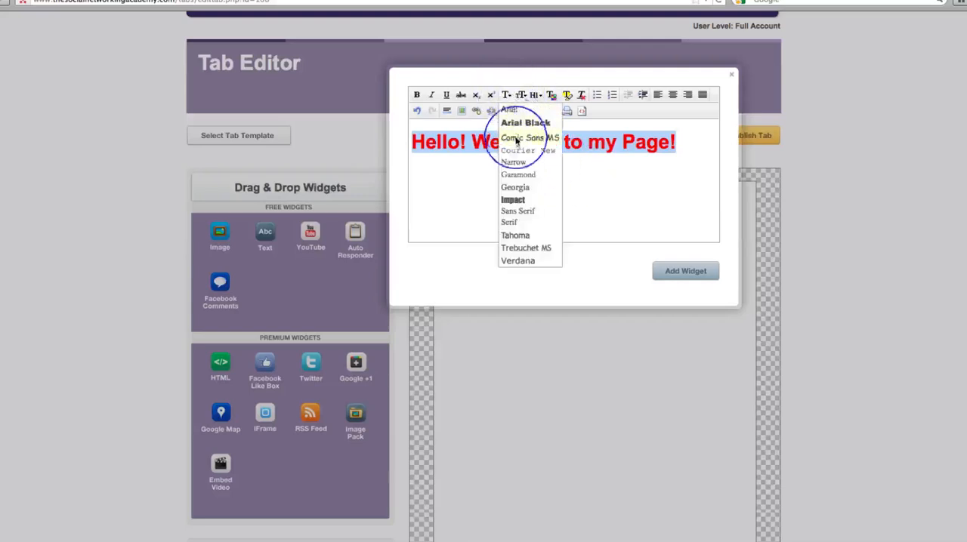
pyautogui.click(515, 199)
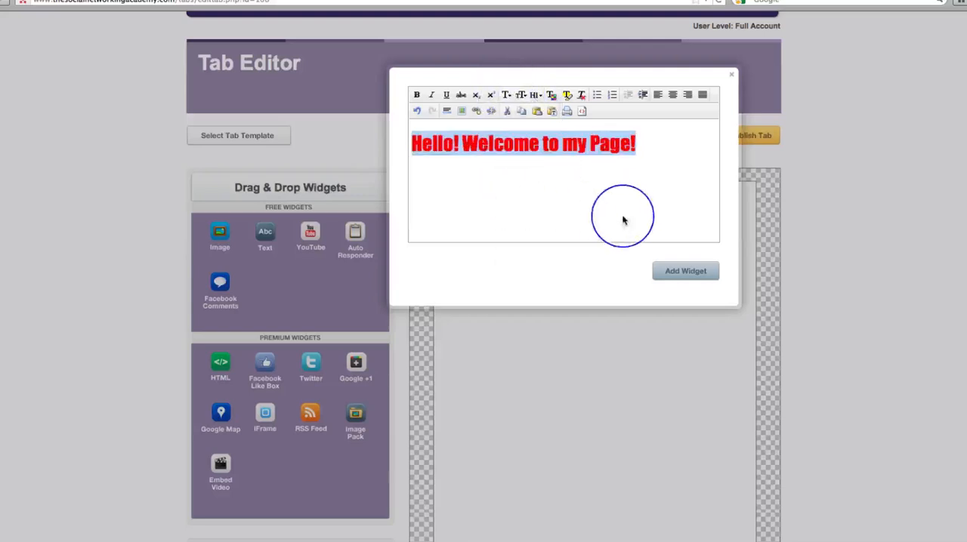
pyautogui.click(683, 272)
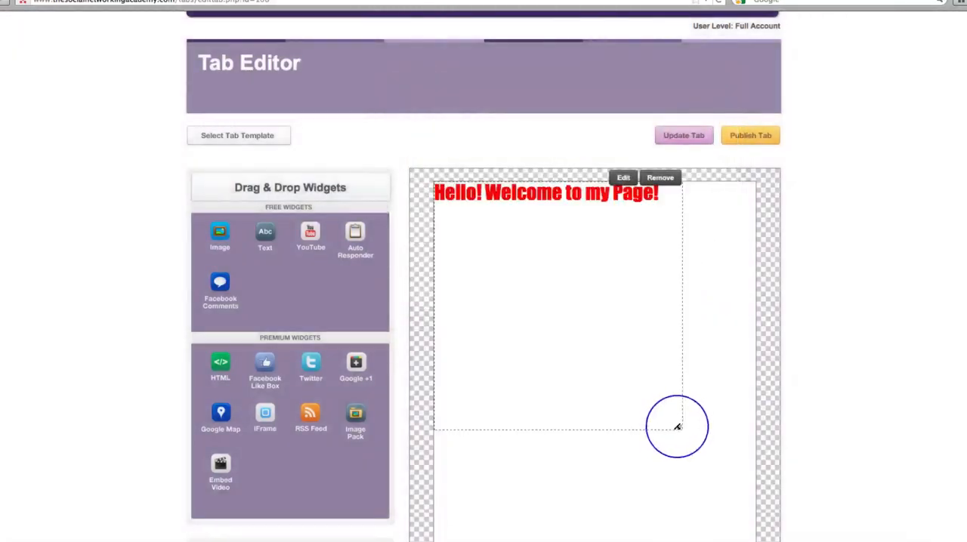
# - Shrink the greeting's box around its single line and reopen its text to insert a line break after "Hello!"
pyautogui.moveTo(677, 426); pyautogui.dragTo(610, 206)
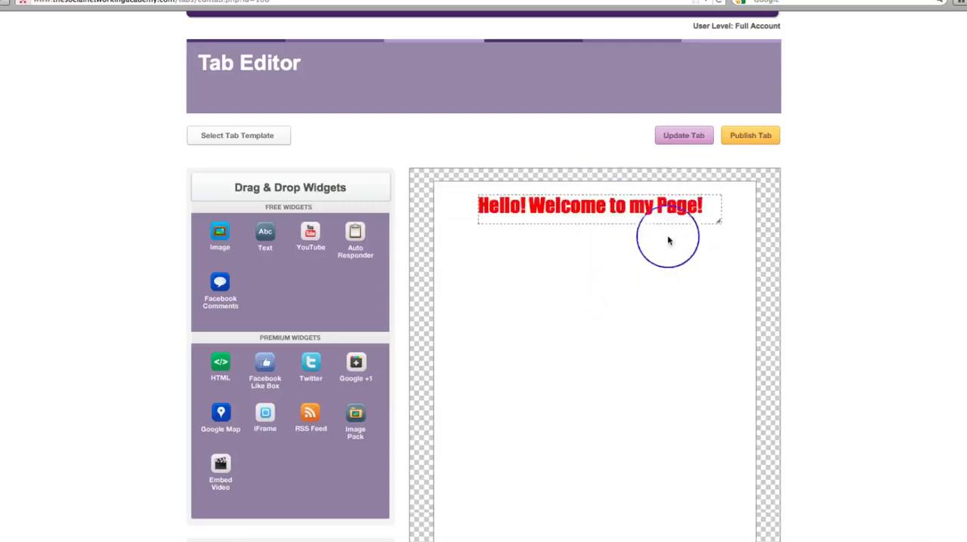
pyautogui.click(657, 189)
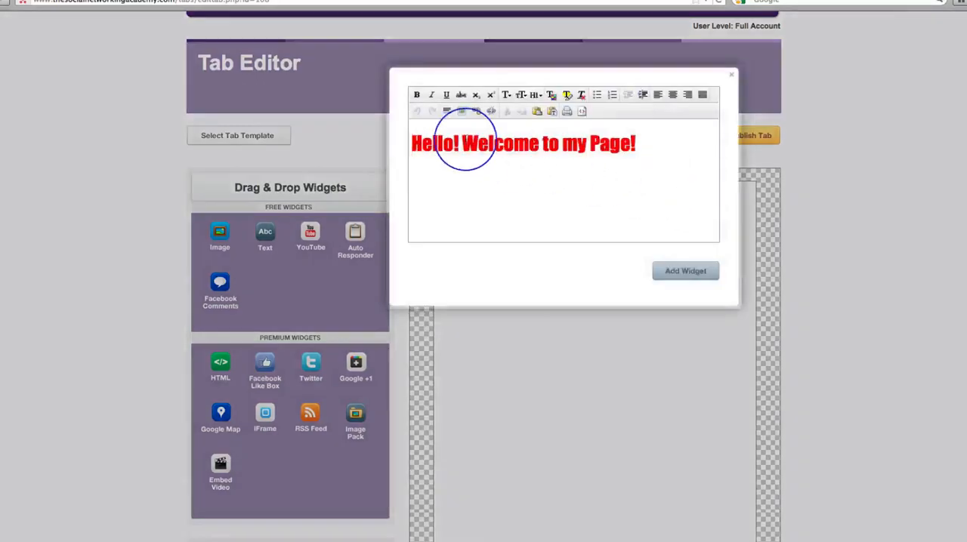
pyautogui.press('Return')
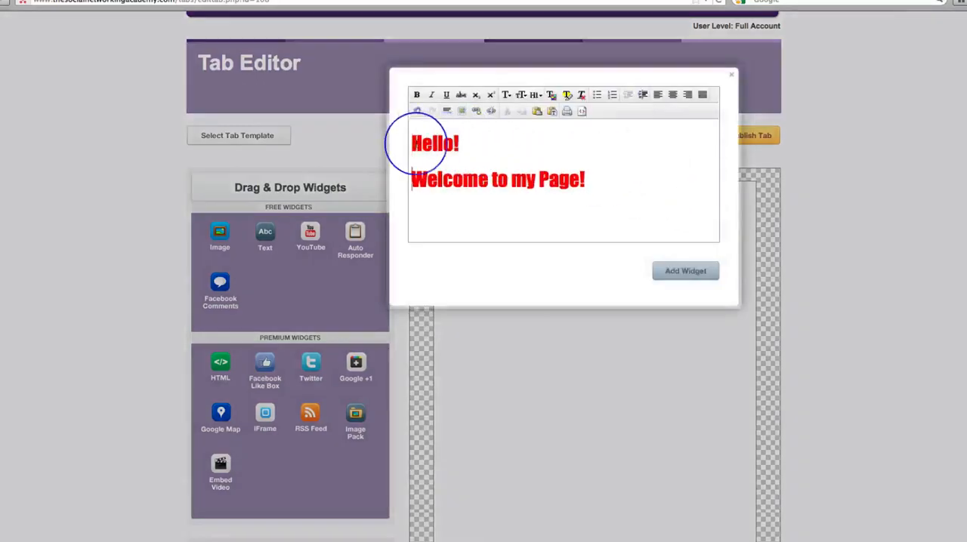
# - Center both greeting lines, set their font size to 7, and save the text widget
pyautogui.moveTo(411, 143); pyautogui.dragTo(598, 175)
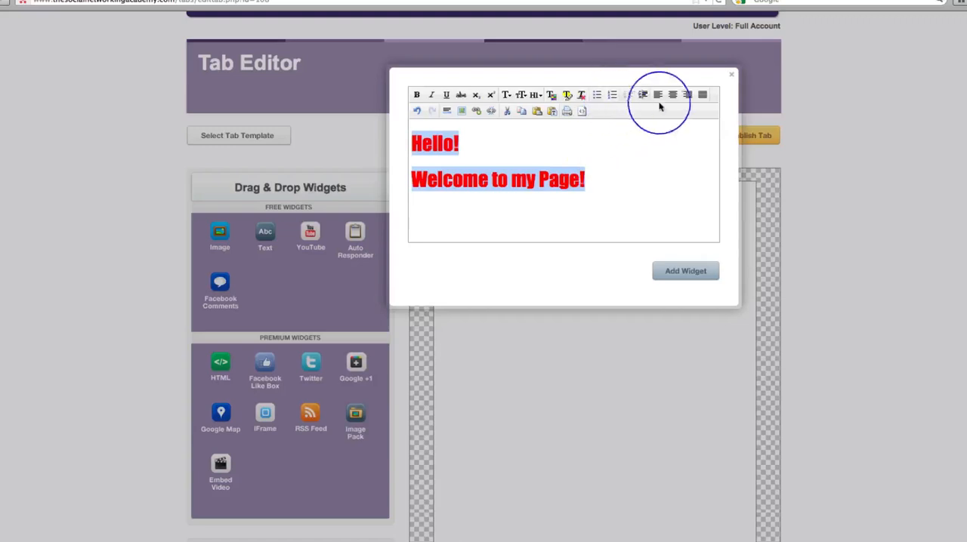
pyautogui.click(671, 95)
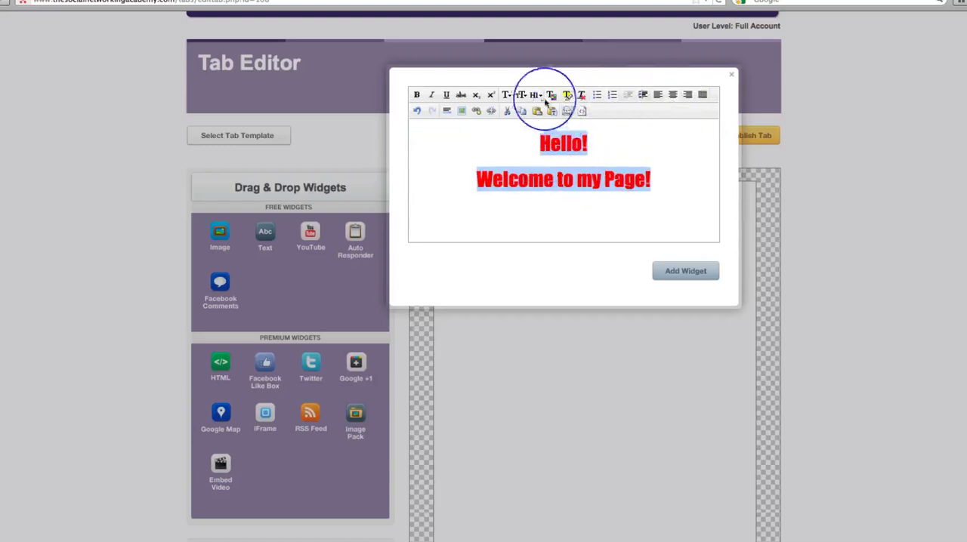
pyautogui.click(520, 96)
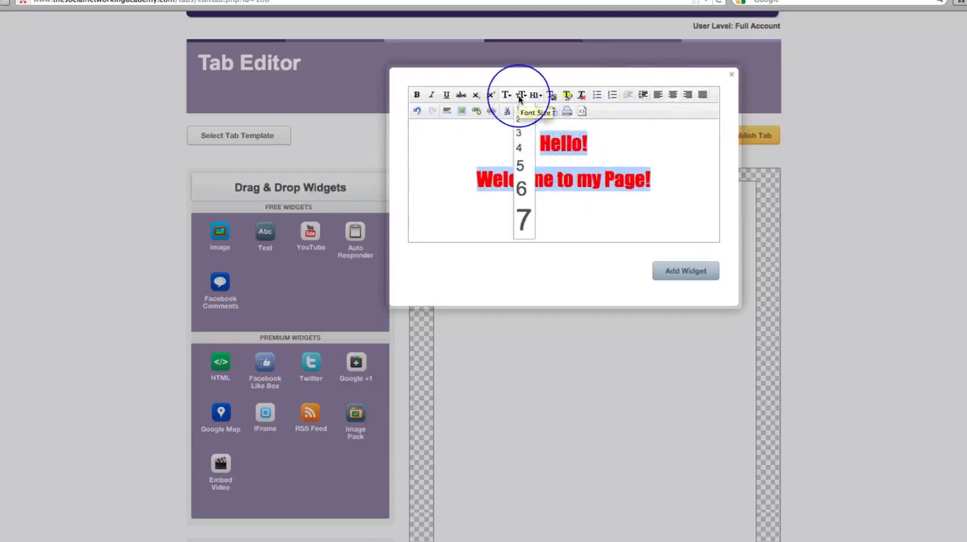
pyautogui.click(524, 220)
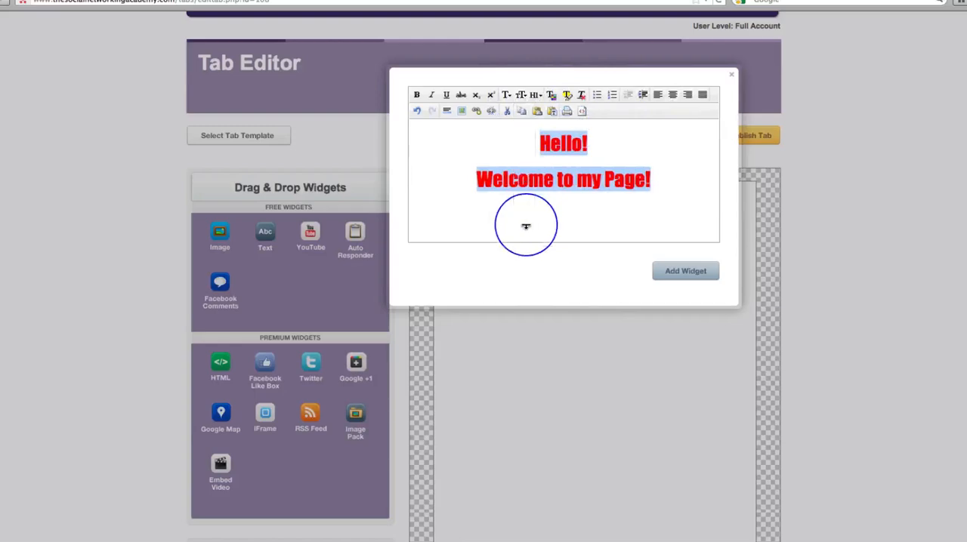
pyautogui.click(520, 96)
pyautogui.click(522, 220)
pyautogui.click(696, 272)
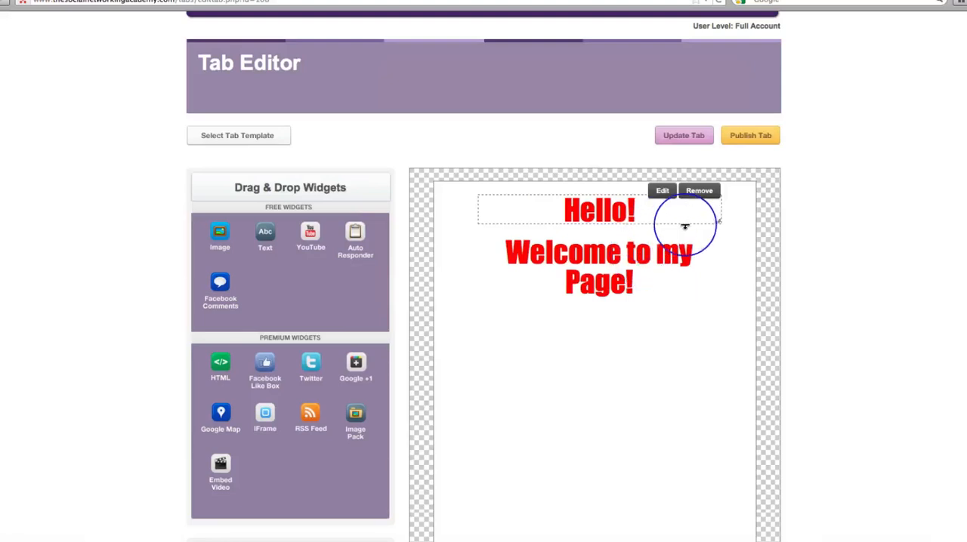
# - Resize the greeting's box so "Welcome to my Page!" fits on one line, and center the box near the top of the canvas
pyautogui.moveTo(688, 224); pyautogui.dragTo(685, 310)
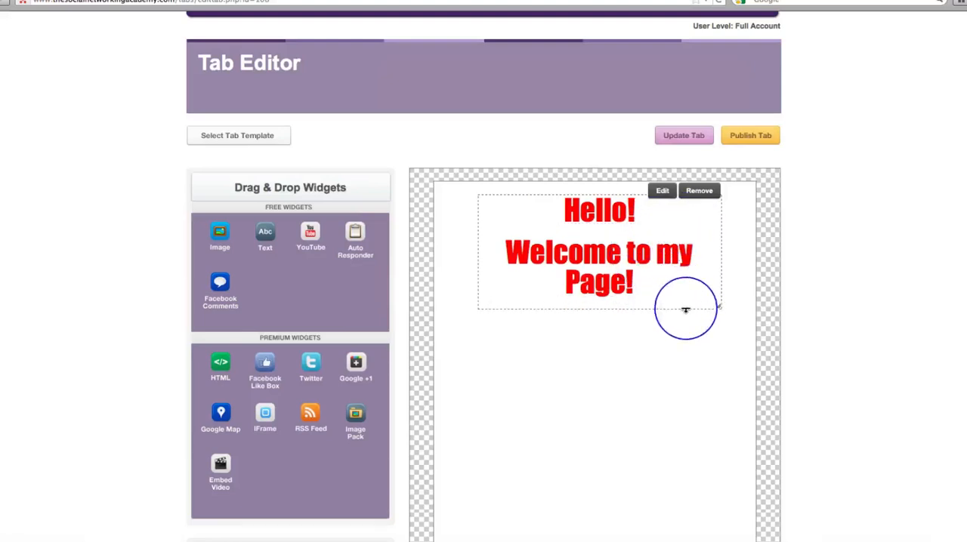
pyautogui.moveTo(725, 267); pyautogui.dragTo(751, 265)
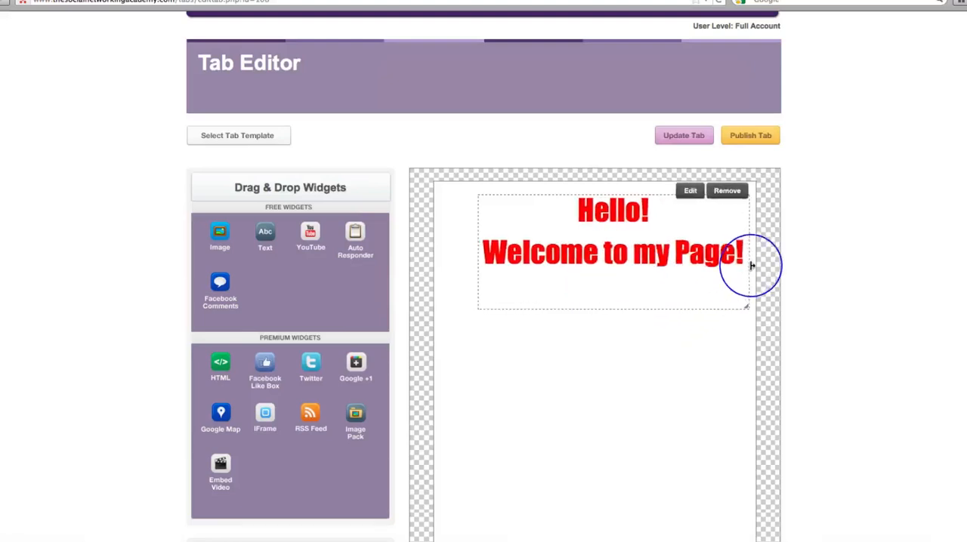
pyautogui.moveTo(548, 287); pyautogui.dragTo(524, 282)
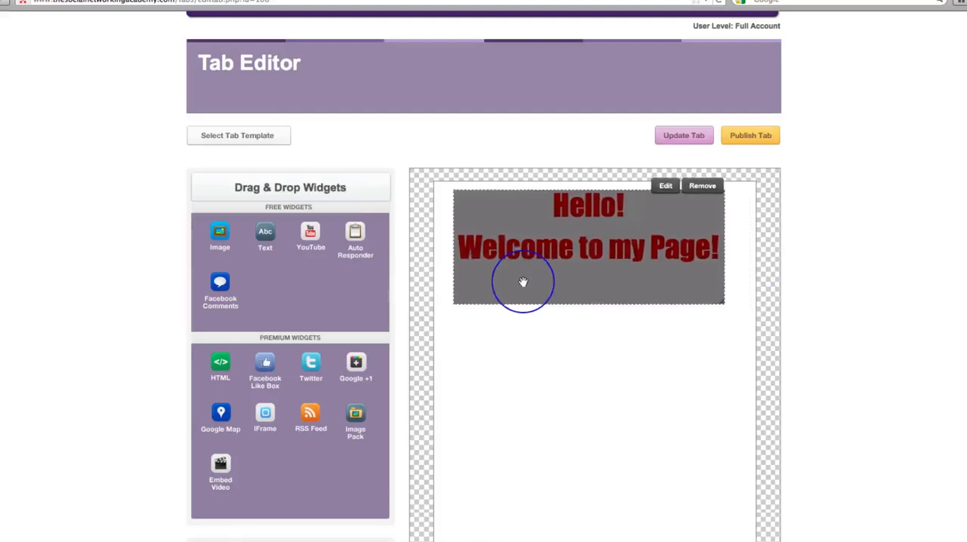
pyautogui.moveTo(600, 286); pyautogui.dragTo(618, 283)
# - Add a YouTube widget for the "Win Jo's Car!" video, using the video ID copied from the end of its YouTube page address
pyautogui.scroll(-3, 837, 317)
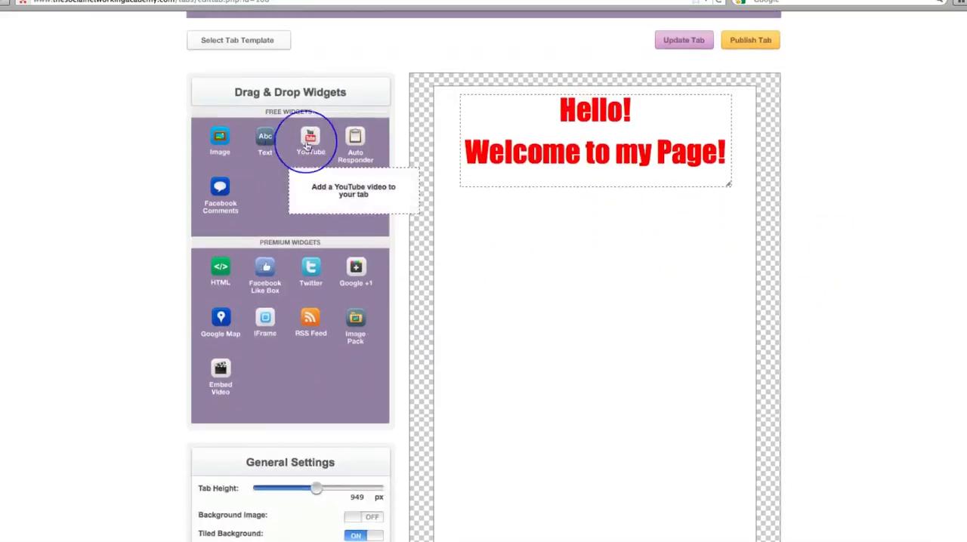
pyautogui.moveTo(308, 138); pyautogui.dragTo(580, 214)
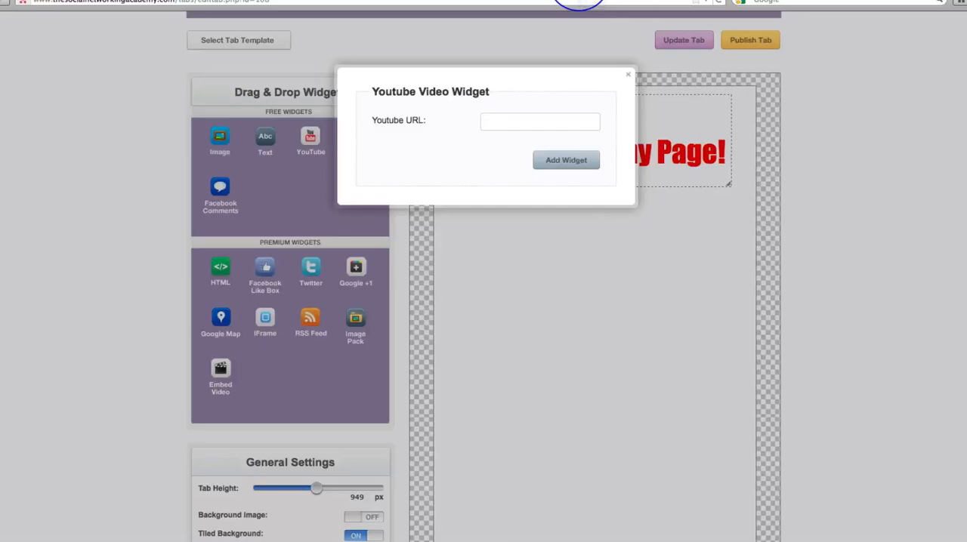
pyautogui.click(579, 1)
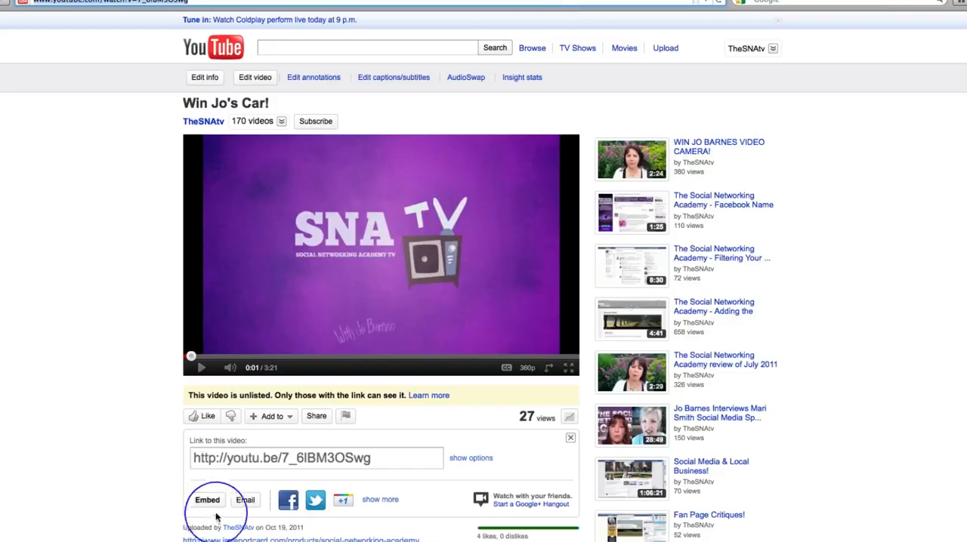
pyautogui.moveTo(406, 457); pyautogui.dragTo(194, 454)
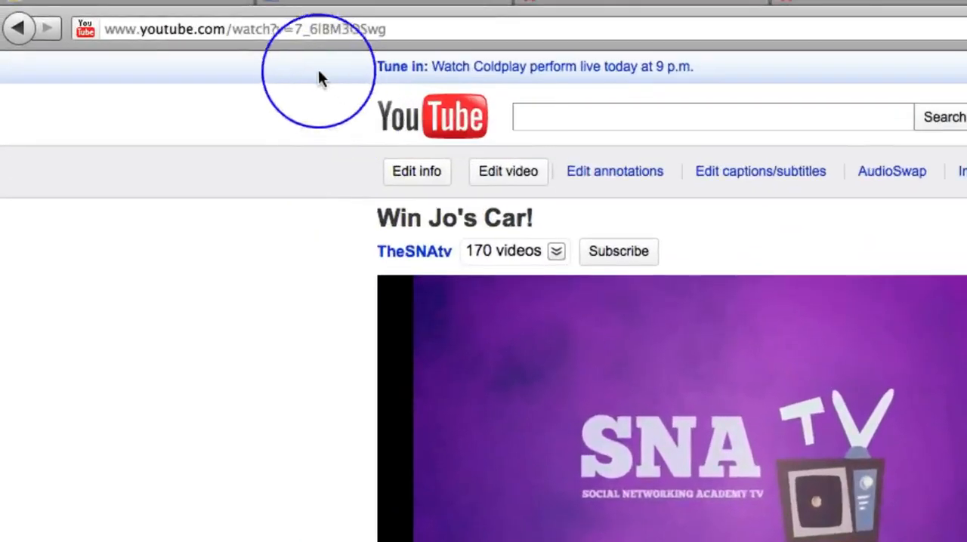
pyautogui.moveTo(236, 17); pyautogui.dragTo(350, 21)
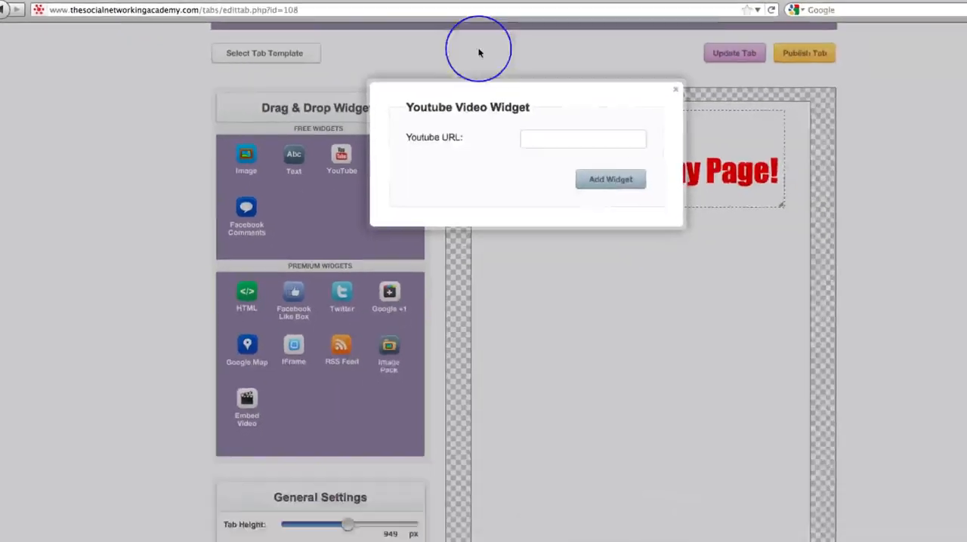
pyautogui.click(551, 137)
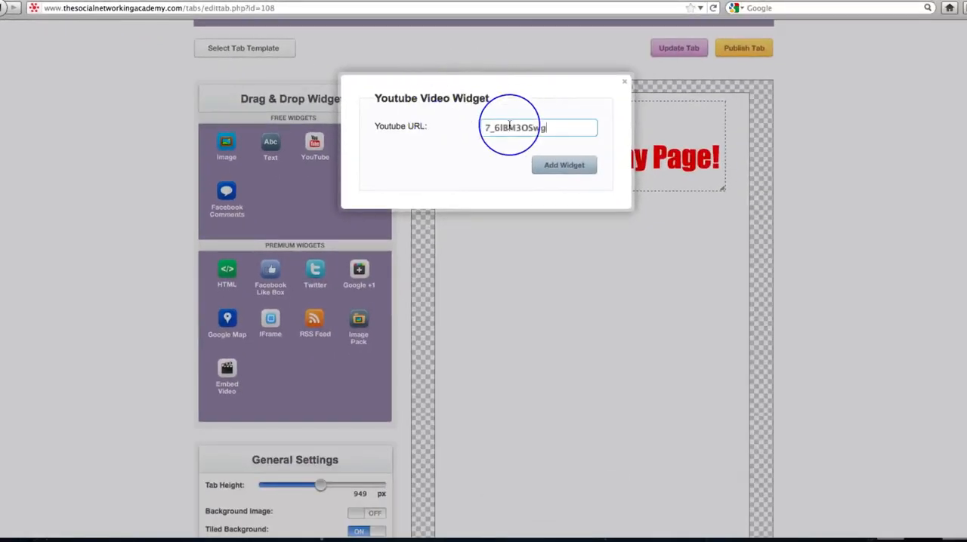
pyautogui.click(558, 166)
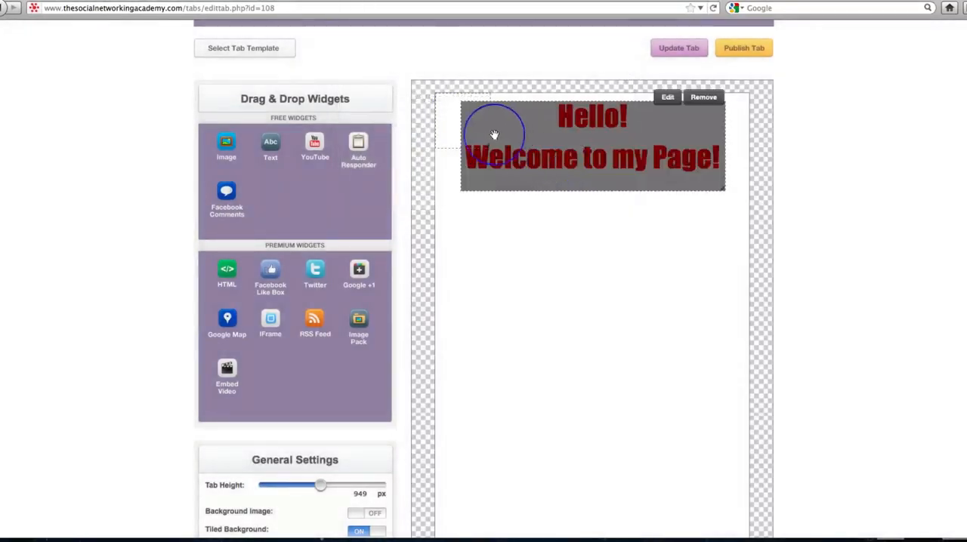
# - Move the video below the greeting, widen it slightly, and center it on the canvas
pyautogui.moveTo(451, 119); pyautogui.dragTo(505, 238)
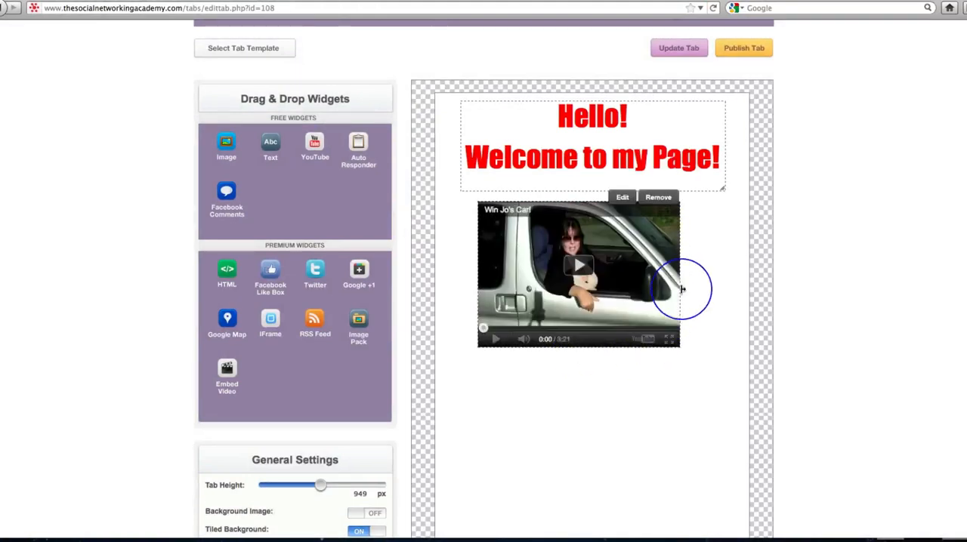
pyautogui.moveTo(681, 288)
pyautogui.mouseDown()
pyautogui.moveTo(697, 288)
pyautogui.moveTo(674, 288)
pyautogui.mouseUp()
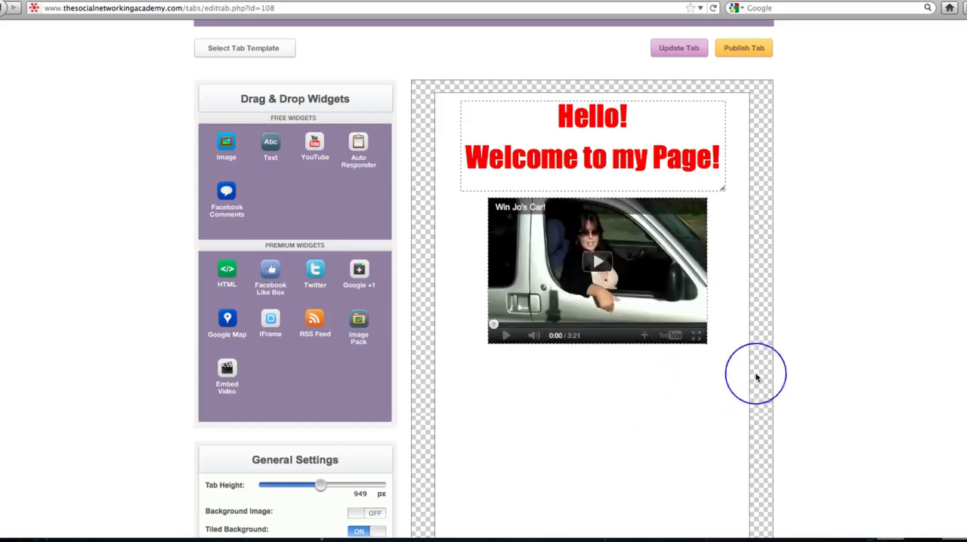
# - Add a Facebook Comments widget with the fan page's Facebook URL, set to show 5 comments
pyautogui.scroll(-1, 768, 377)
pyautogui.scroll(-2, 768, 376)
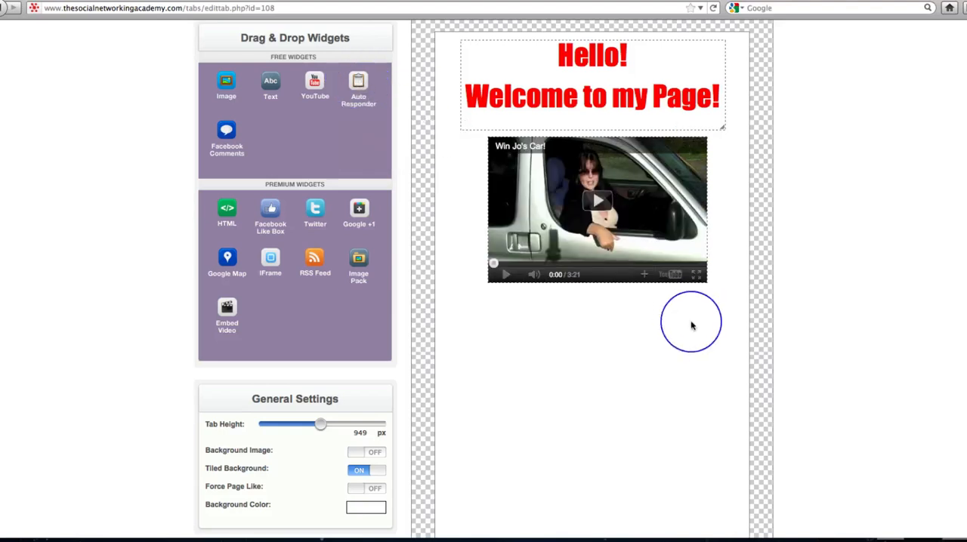
pyautogui.scroll(-1, 600, 316)
pyautogui.moveTo(223, 96); pyautogui.dragTo(541, 276)
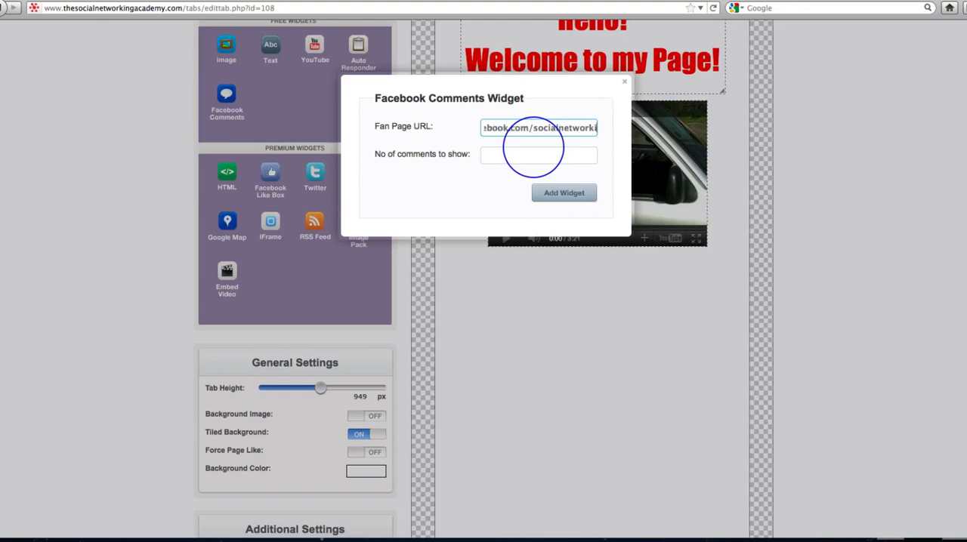
pyautogui.click(507, 152)
pyautogui.write('5')
pyautogui.click(562, 192)
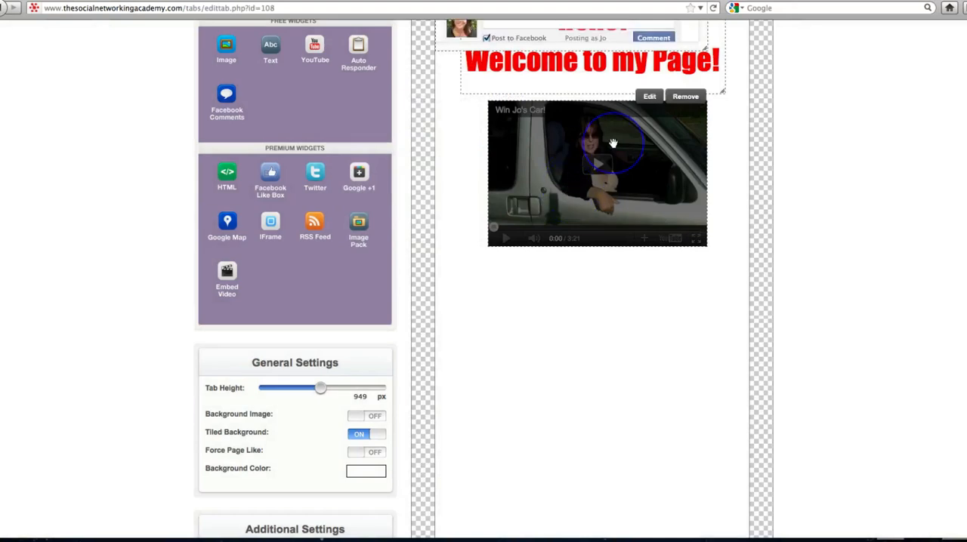
# - Place the Facebook Comments widget below the video and remove it from the canvas
pyautogui.scroll(2, 604, 124)
pyautogui.moveTo(595, 111); pyautogui.dragTo(614, 384)
pyautogui.moveTo(626, 399)
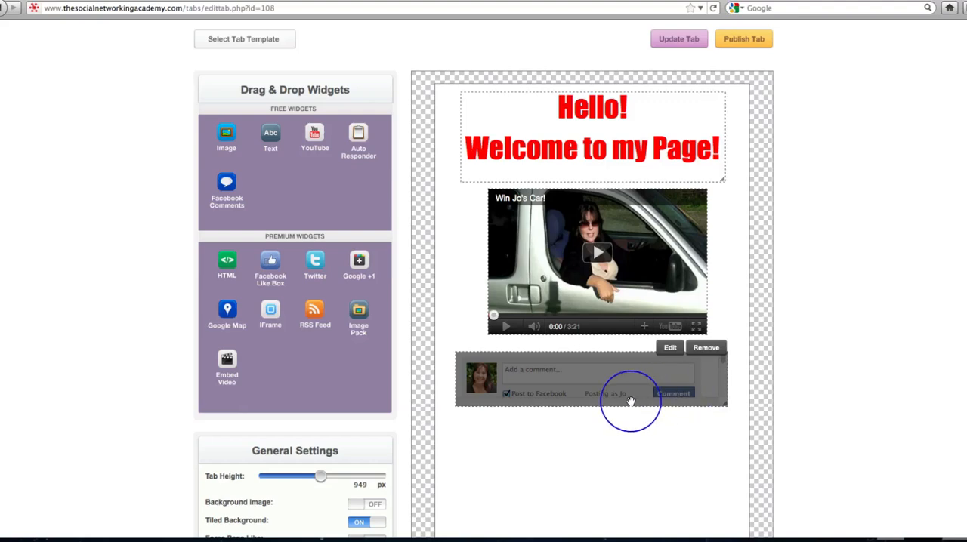
pyautogui.click(704, 349)
# - Inspect the HTML widget's code entry form and close it without adding the widget
pyautogui.scroll(-3, 423, 287)
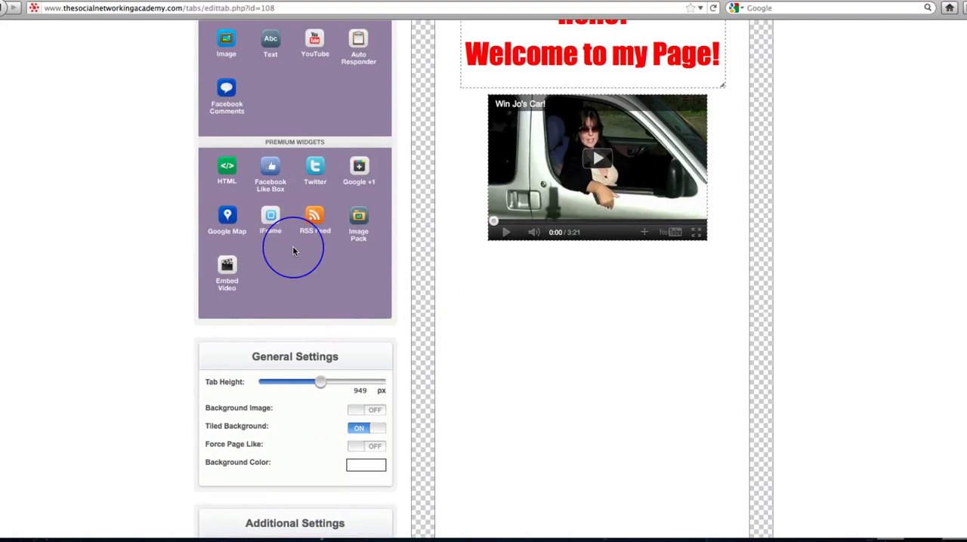
pyautogui.moveTo(227, 166); pyautogui.dragTo(511, 269)
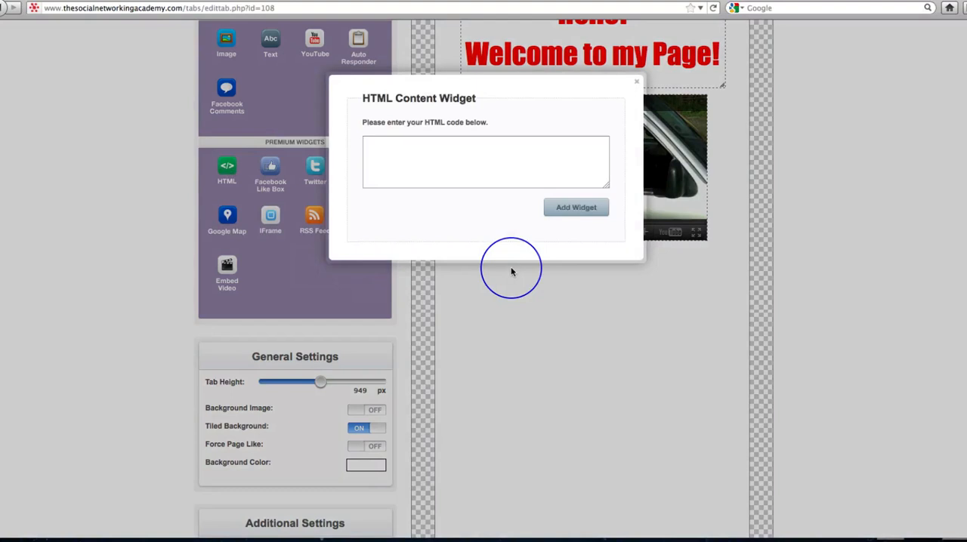
pyautogui.click(401, 152)
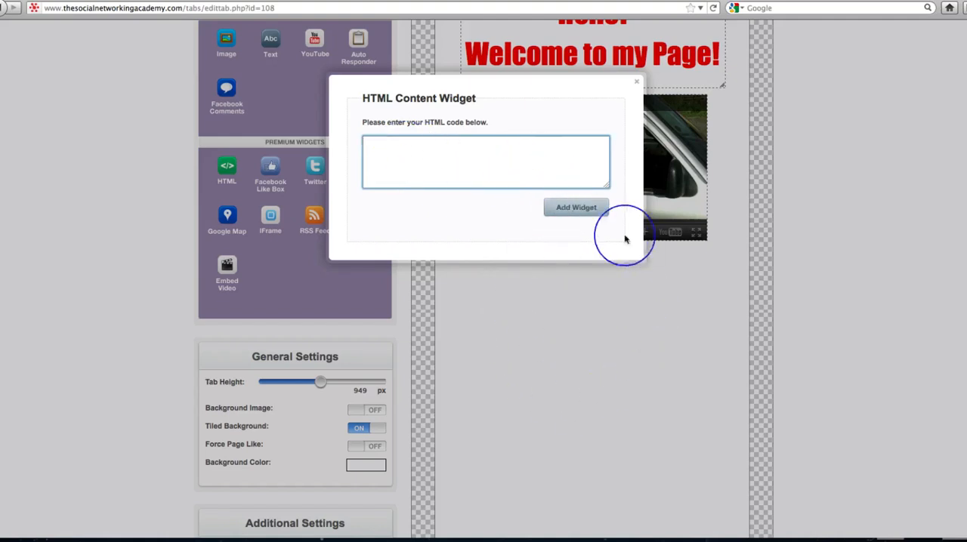
pyautogui.click(637, 79)
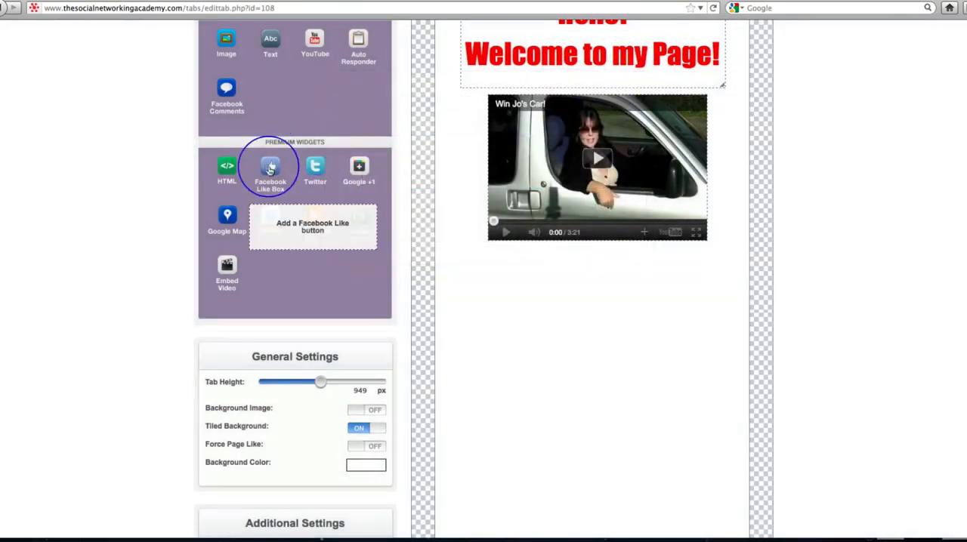
# - Examine the Facebook Like Box widget's URL and Show Faces options, and close it without adding the widget
pyautogui.moveTo(270, 167); pyautogui.dragTo(546, 314)
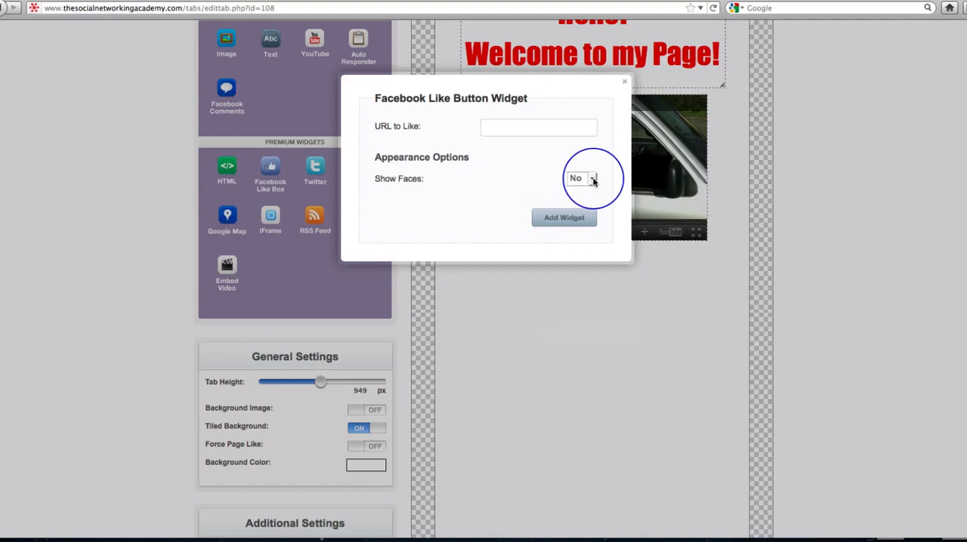
pyautogui.click(623, 86)
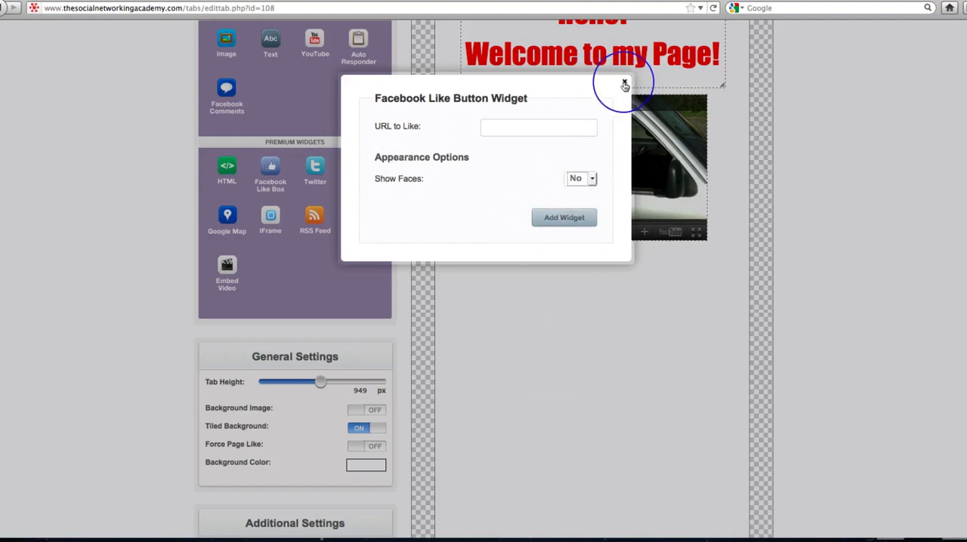
pyautogui.click(624, 85)
# - Add a Twitter widget showing 3 tweets from SNAtv, and place it below the video, stretched to about the video's width
pyautogui.moveTo(317, 174); pyautogui.dragTo(571, 291)
pyautogui.click(491, 130)
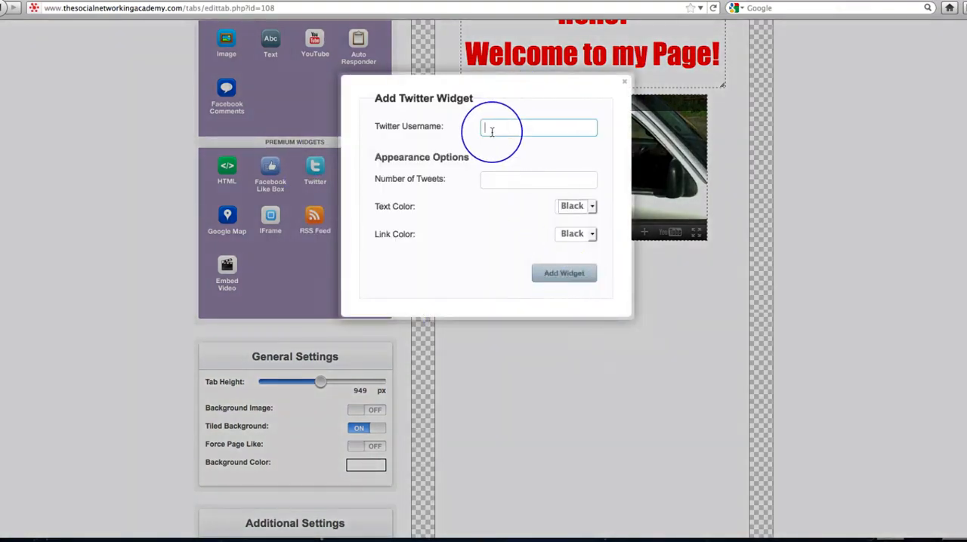
pyautogui.write('SNAtv')
pyautogui.click(496, 175)
pyautogui.write('3')
pyautogui.click(564, 273)
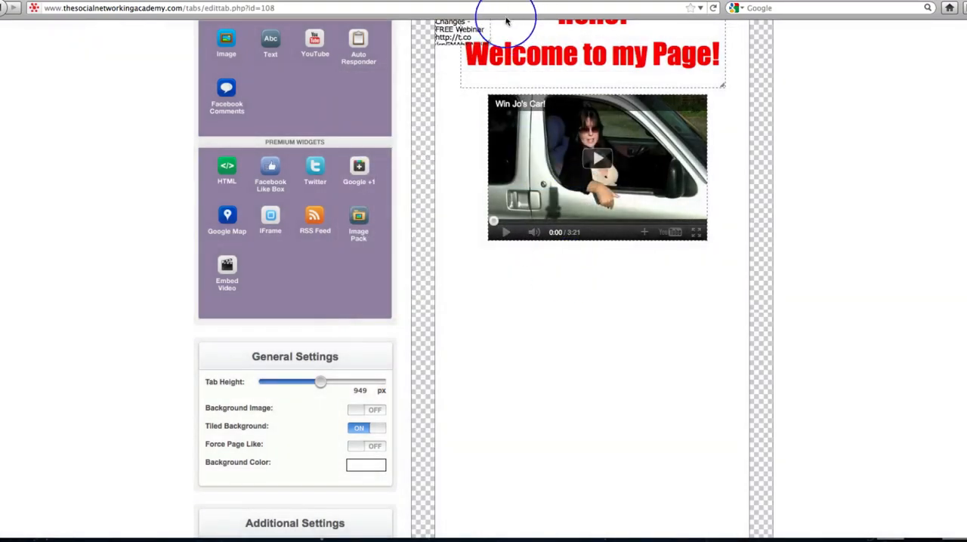
pyautogui.moveTo(475, 43); pyautogui.dragTo(714, 349)
pyautogui.moveTo(549, 314)
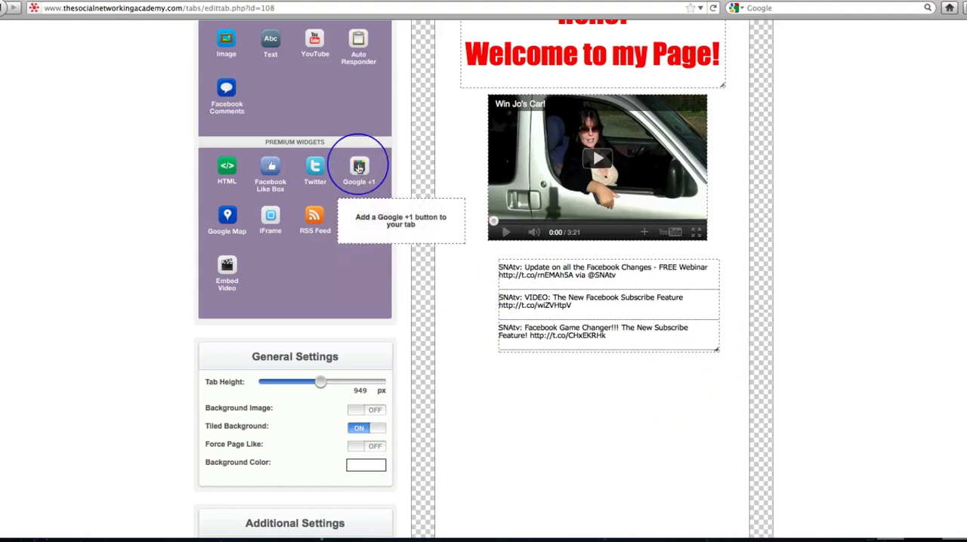
# - Add a Google +1 widget with the Social Networking Academy page's URL and move it to the right side of the greeting
pyautogui.moveTo(359, 167); pyautogui.dragTo(470, 216)
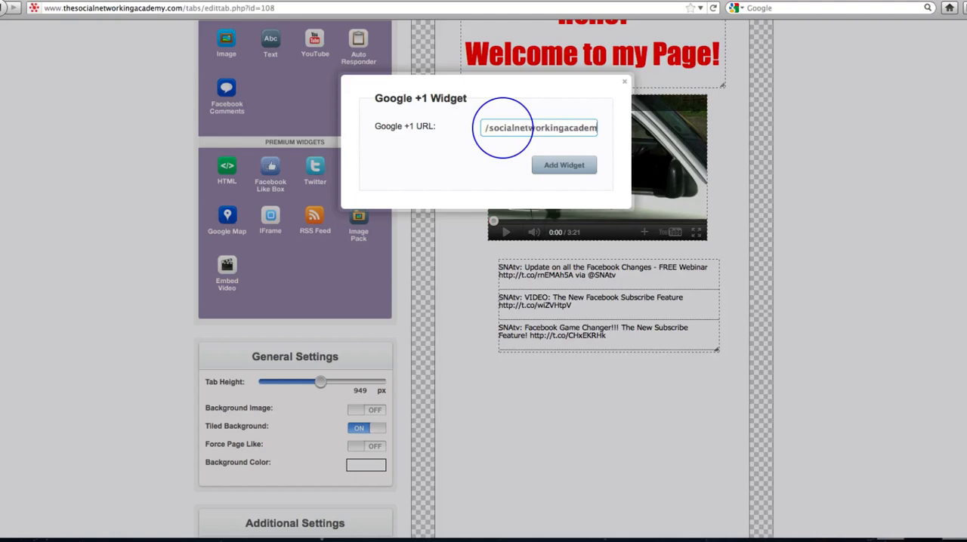
pyautogui.click(563, 165)
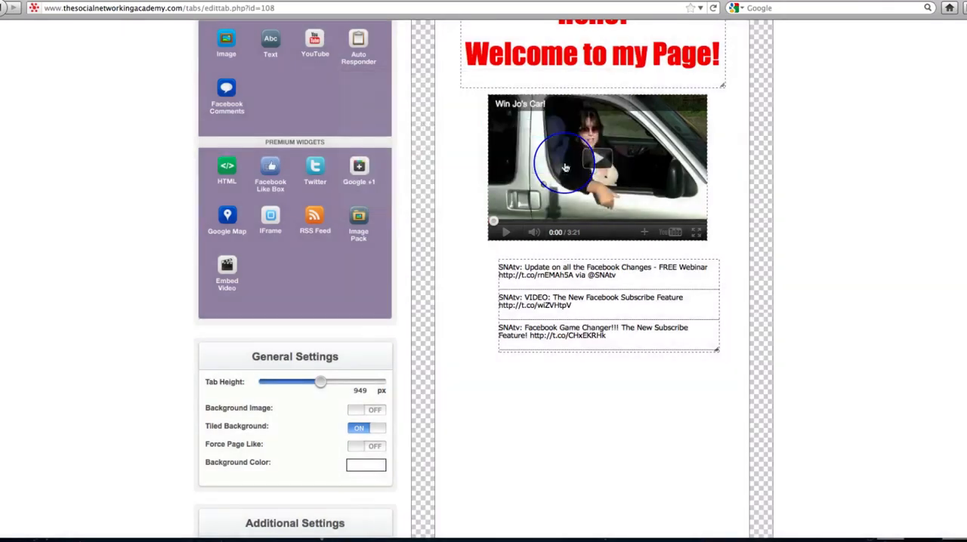
pyautogui.scroll(3, 595, 136)
pyautogui.moveTo(485, 122); pyautogui.dragTo(713, 132)
# - Start a Google Map widget and move its marker from Australia to Phuket on Thailand's west coast
pyautogui.scroll(-5, 874, 317)
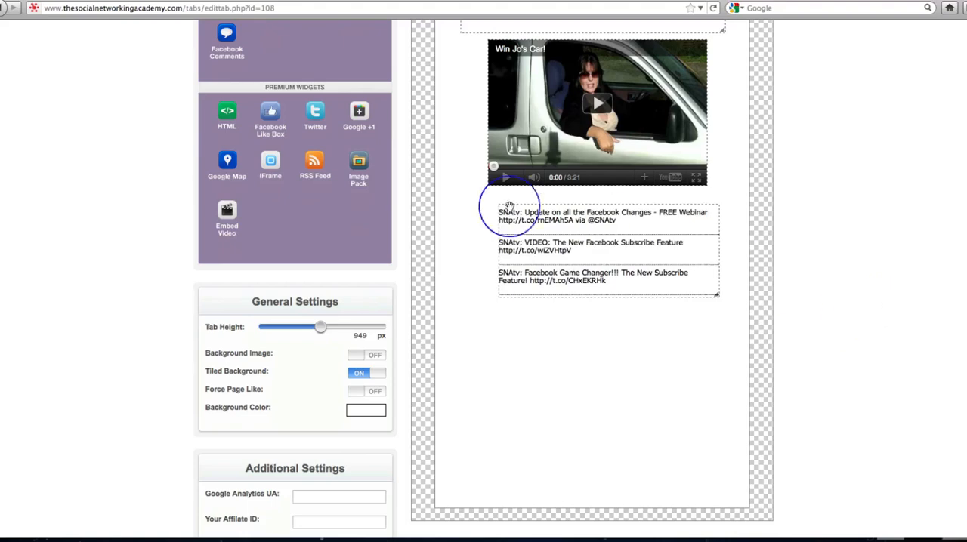
pyautogui.moveTo(227, 160); pyautogui.dragTo(563, 340)
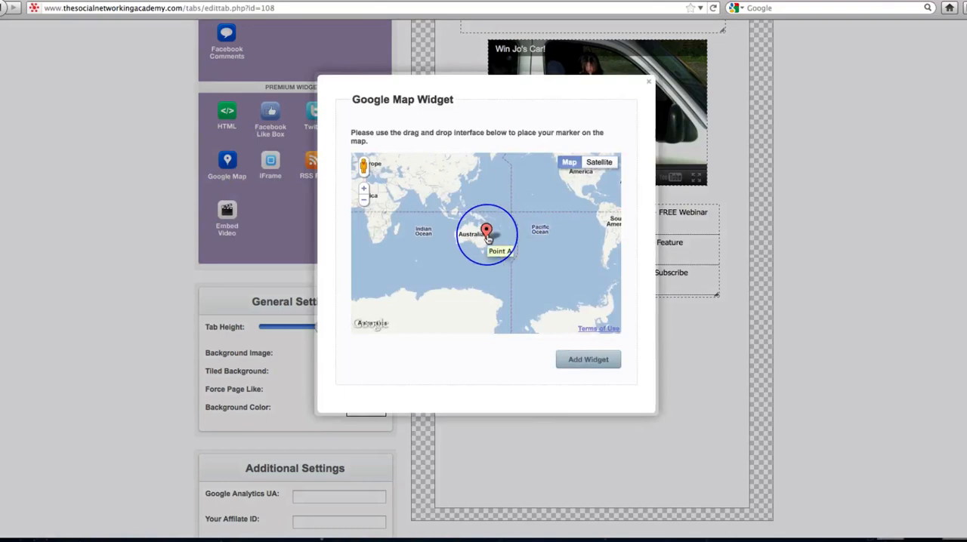
pyautogui.click(364, 188)
pyautogui.moveTo(440, 233)
pyautogui.mouseDown()
pyautogui.moveTo(486, 300)
pyautogui.moveTo(520, 315)
pyautogui.moveTo(473, 234)
pyautogui.mouseUp()
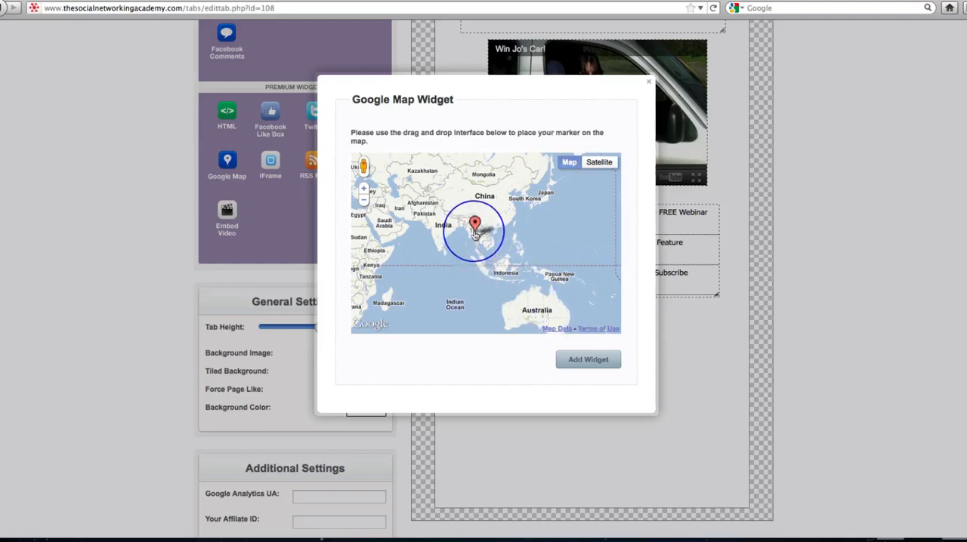
pyautogui.click(363, 188)
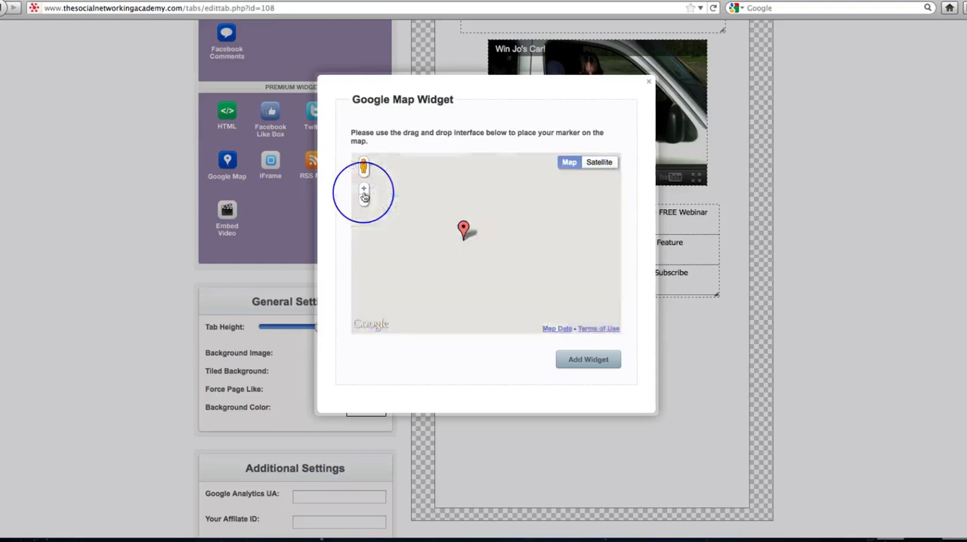
pyautogui.click(363, 190)
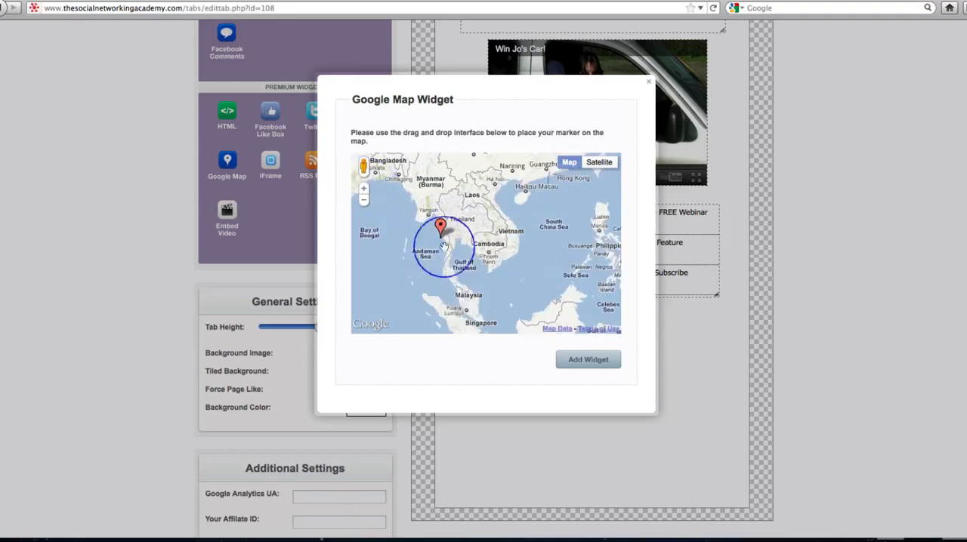
pyautogui.moveTo(465, 258)
pyautogui.mouseDown()
pyautogui.moveTo(508, 264)
pyautogui.moveTo(520, 293)
pyautogui.mouseUp()
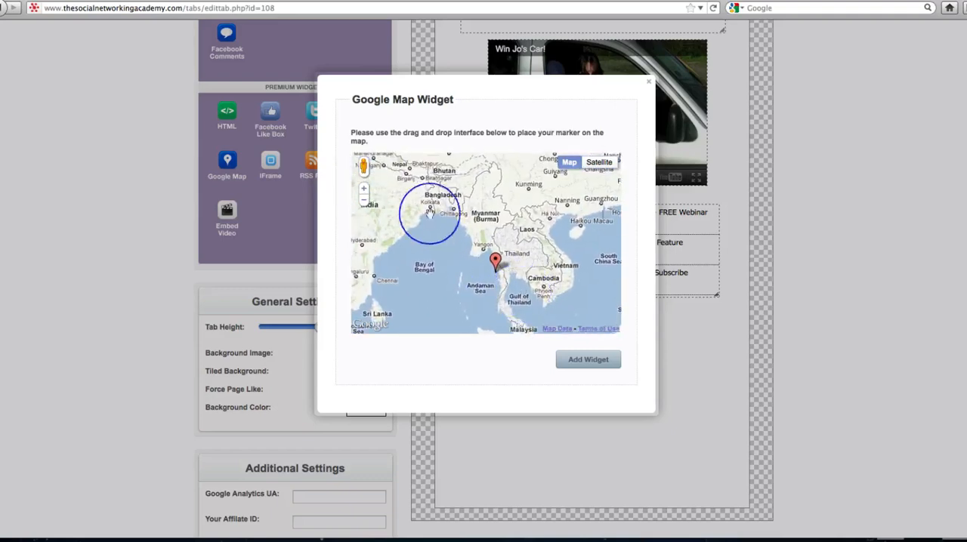
pyautogui.click(364, 190)
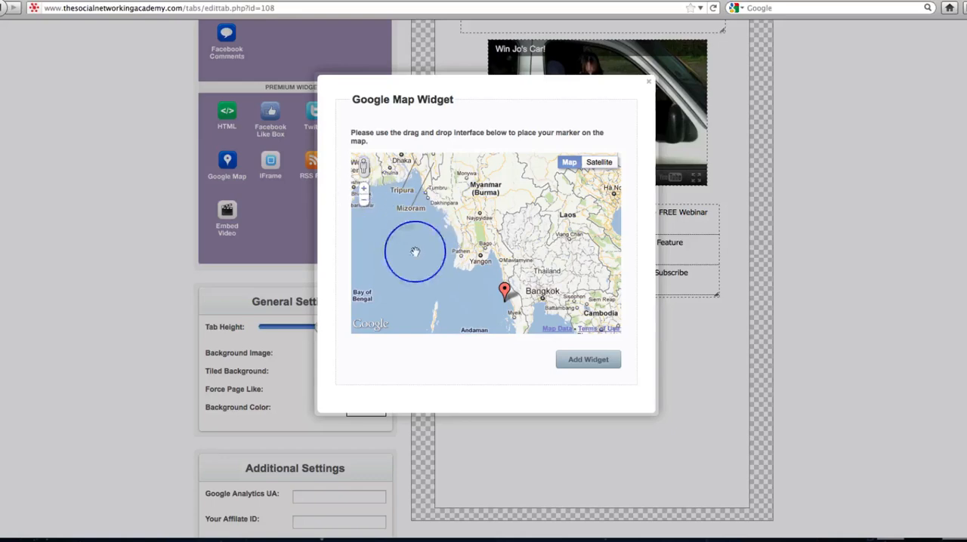
pyautogui.click(363, 189)
pyautogui.moveTo(557, 281)
pyautogui.mouseDown()
pyautogui.moveTo(502, 186)
pyautogui.moveTo(500, 139)
pyautogui.moveTo(477, 82)
pyautogui.mouseUp()
pyautogui.moveTo(473, 213); pyautogui.dragTo(461, 204)
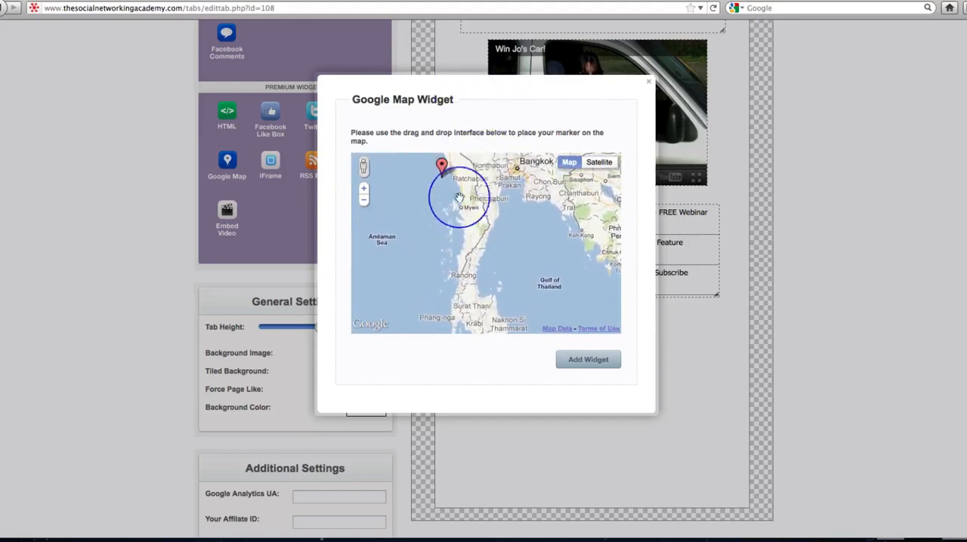
pyautogui.moveTo(452, 307)
pyautogui.mouseDown()
pyautogui.moveTo(503, 309)
pyautogui.moveTo(456, 280)
pyautogui.moveTo(496, 230)
pyautogui.mouseUp()
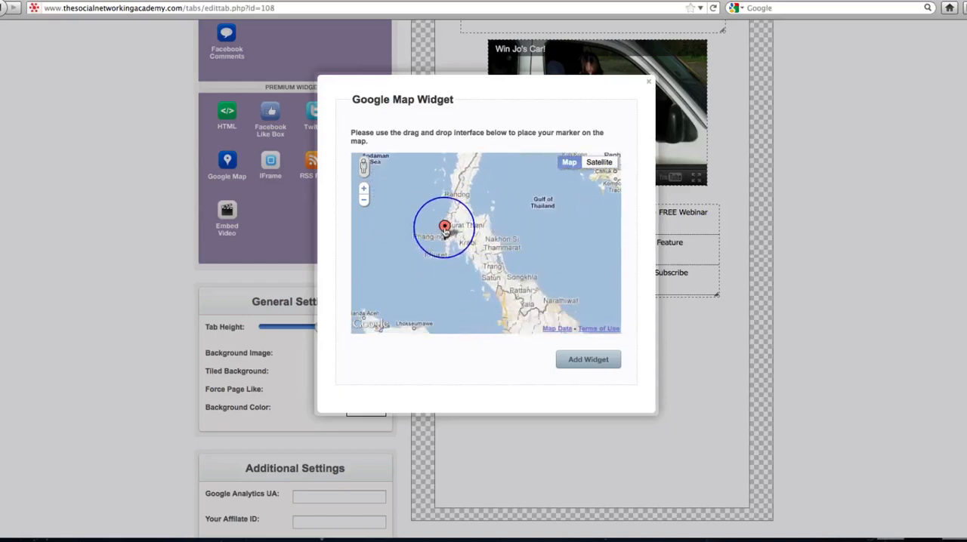
# - Refine the map marker's position to central Phuket island, just above Kathu, and add the map widget
pyautogui.click(364, 191)
pyautogui.click(364, 192)
pyautogui.moveTo(393, 234); pyautogui.dragTo(511, 250)
pyautogui.moveTo(432, 264)
pyautogui.mouseDown()
pyautogui.moveTo(445, 277)
pyautogui.moveTo(501, 241)
pyautogui.mouseUp()
pyautogui.click(362, 193)
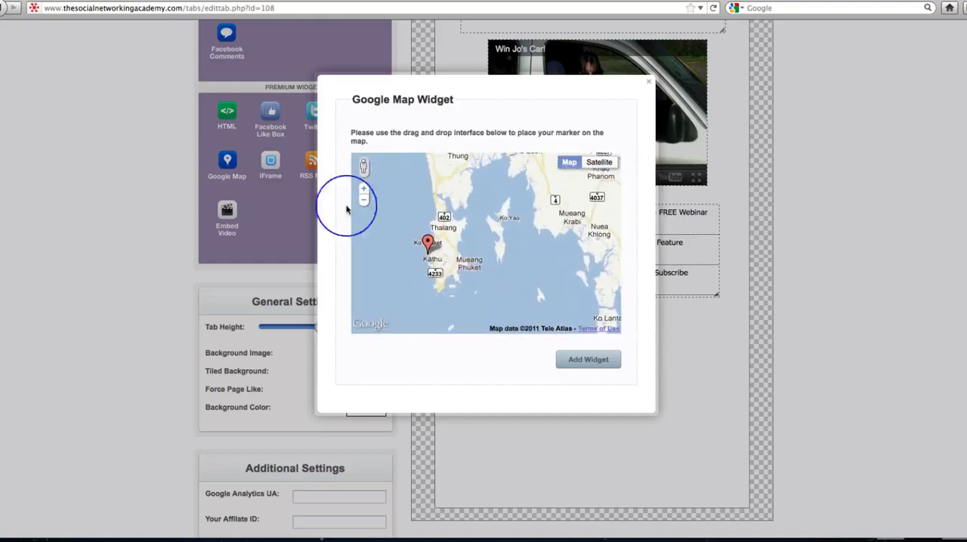
pyautogui.click(363, 190)
pyautogui.moveTo(446, 269); pyautogui.dragTo(486, 261)
pyautogui.moveTo(412, 252)
pyautogui.mouseDown()
pyautogui.moveTo(454, 243)
pyautogui.moveTo(440, 251)
pyautogui.mouseUp()
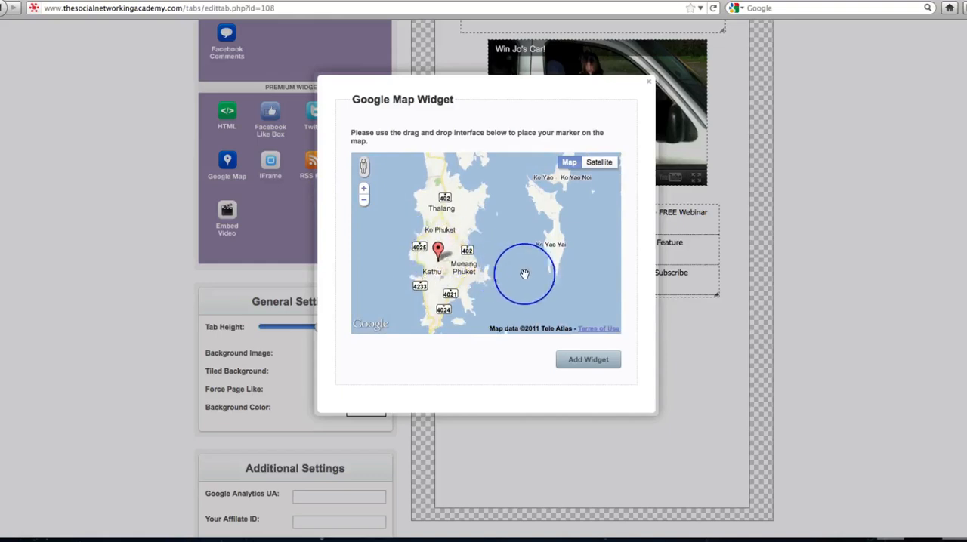
pyautogui.click(586, 360)
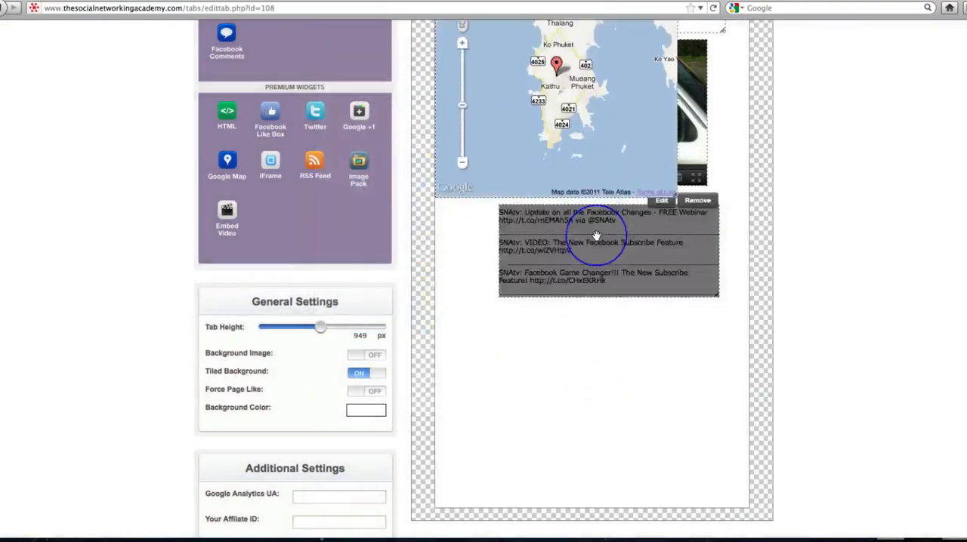
# - Center the tweets with the map directly below them, and increase the tab height to 1210 px
pyautogui.moveTo(575, 161); pyautogui.dragTo(717, 423)
pyautogui.moveTo(680, 385); pyautogui.dragTo(699, 253)
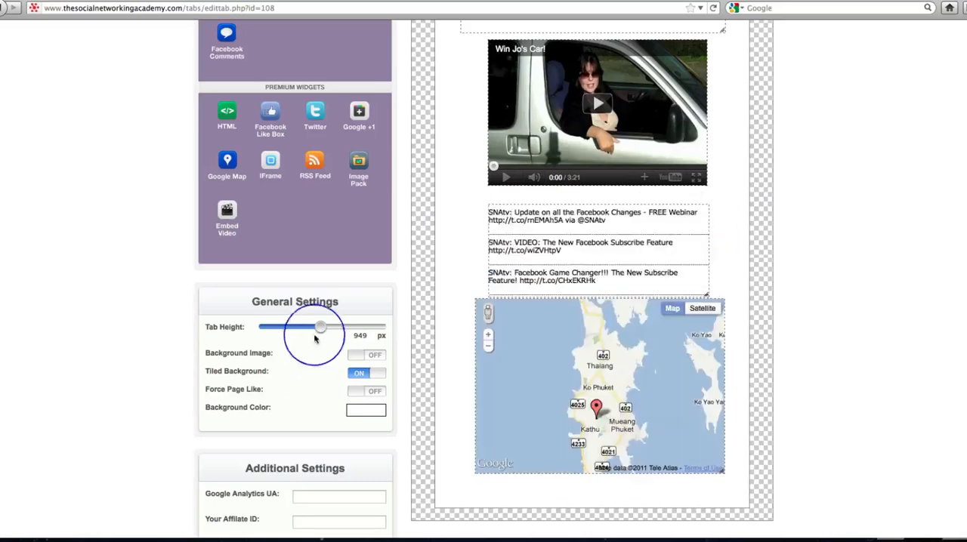
pyautogui.moveTo(321, 330); pyautogui.dragTo(337, 329)
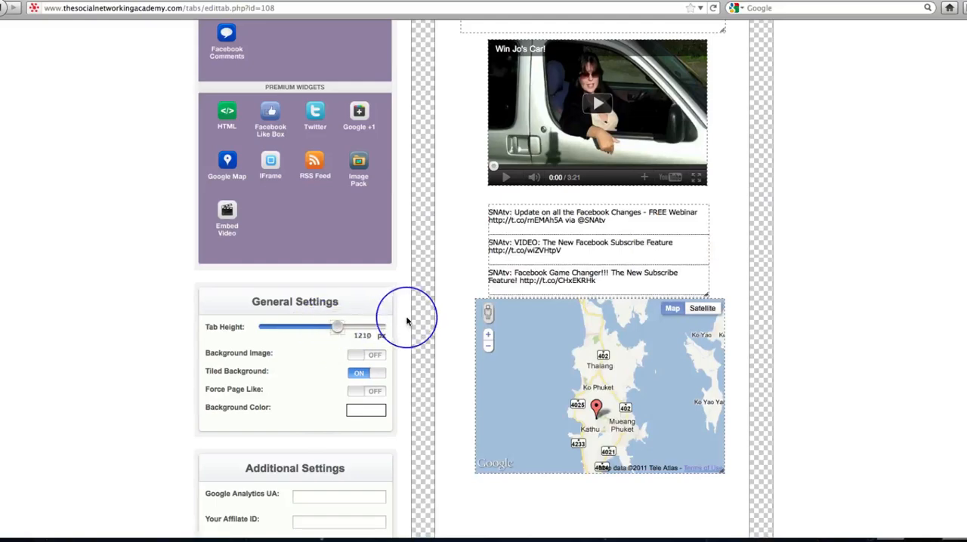
pyautogui.scroll(-3, 406, 321)
pyautogui.scroll(-2, 406, 321)
# - Examine the iFrame widget's URL and scrolling options, and close it without adding the widget
pyautogui.scroll(2, 406, 321)
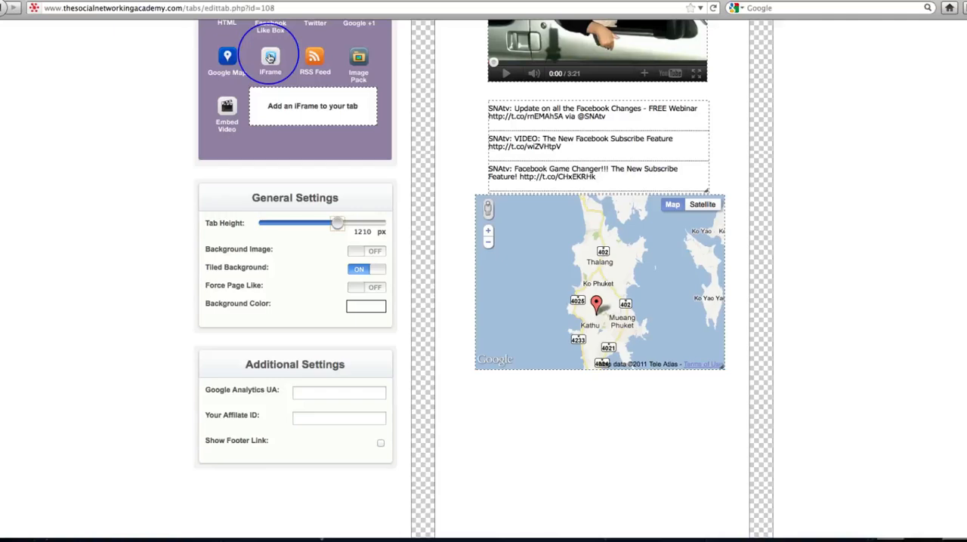
pyautogui.moveTo(269, 58); pyautogui.dragTo(571, 254)
pyautogui.click(486, 129)
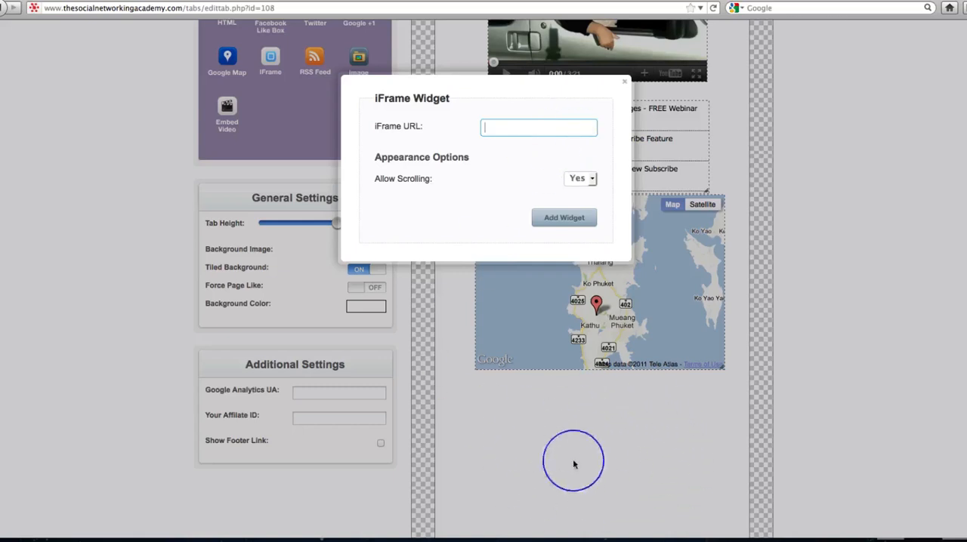
pyautogui.click(625, 81)
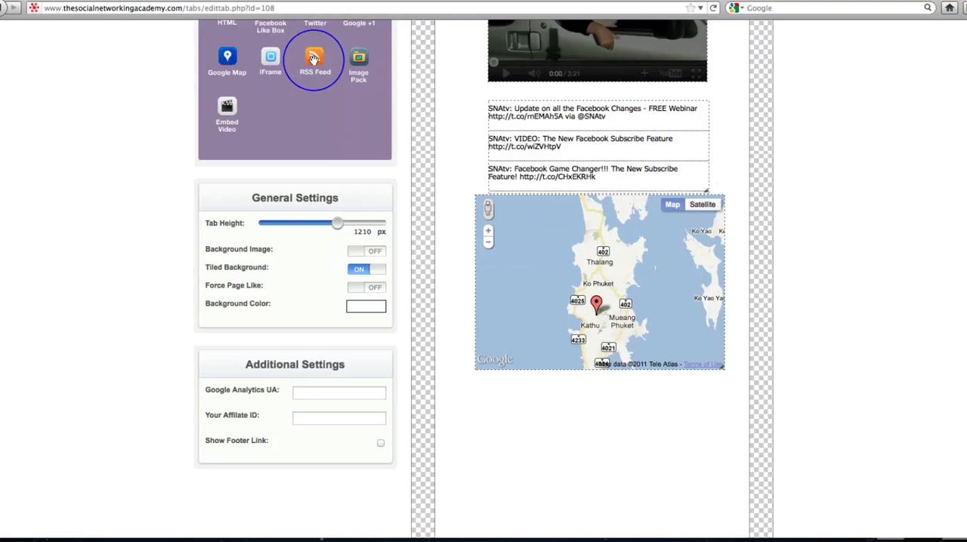
# - Examine the RSS Feed widget's feed, item count and scrolling options, and close it without adding the widget
pyautogui.moveTo(313, 59); pyautogui.dragTo(523, 96)
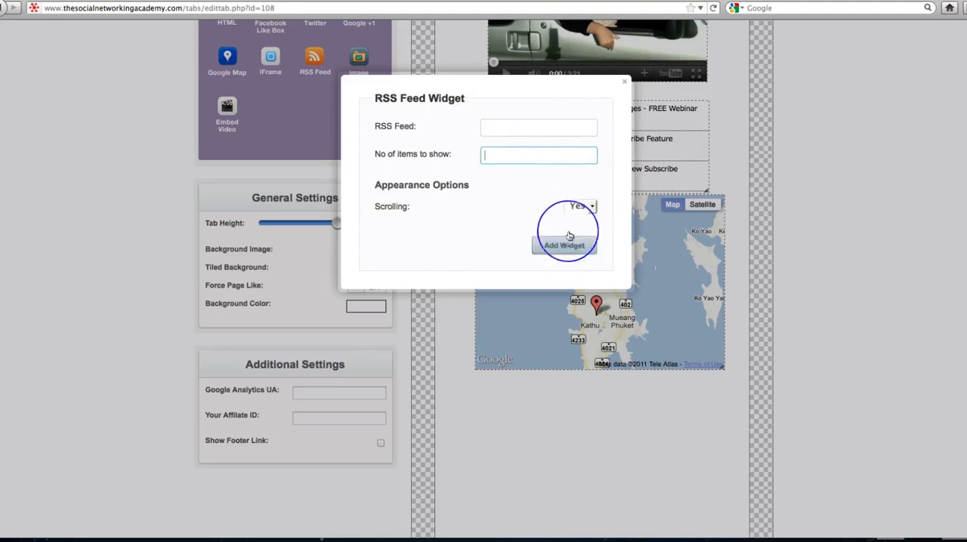
pyautogui.click(625, 83)
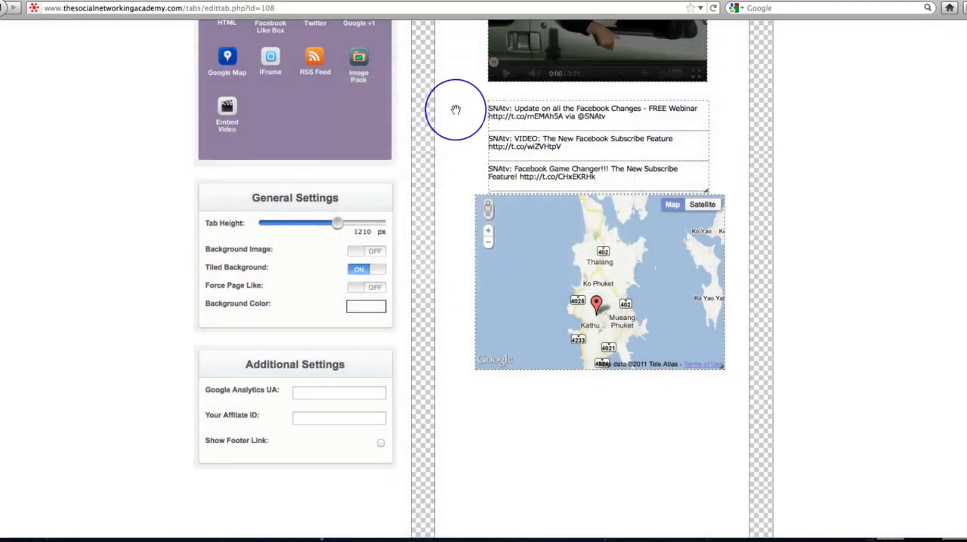
pyautogui.scroll(-2, 381, 113)
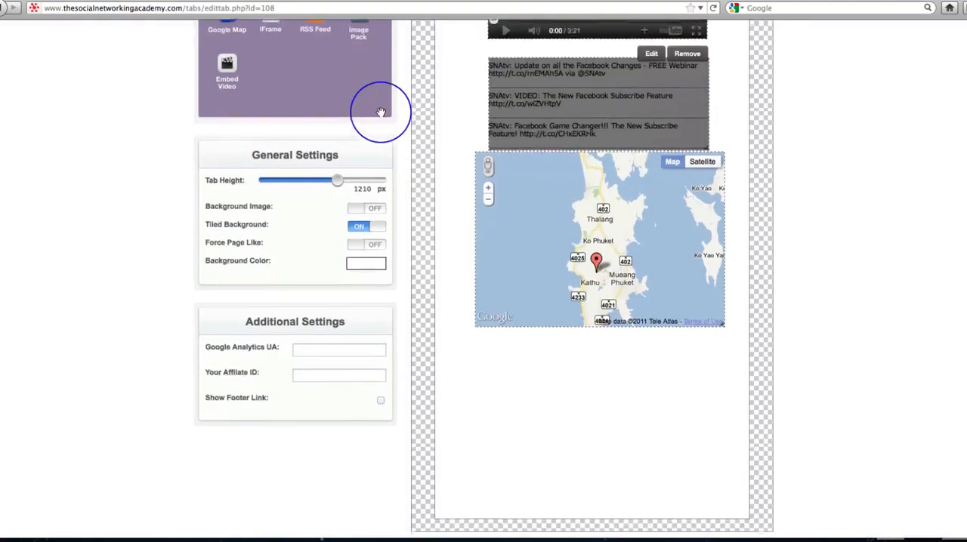
# - Browse the Image Pack and insert the grey-green software box with a CD into the tab
pyautogui.scroll(3, 380, 113)
pyautogui.scroll(2, 381, 112)
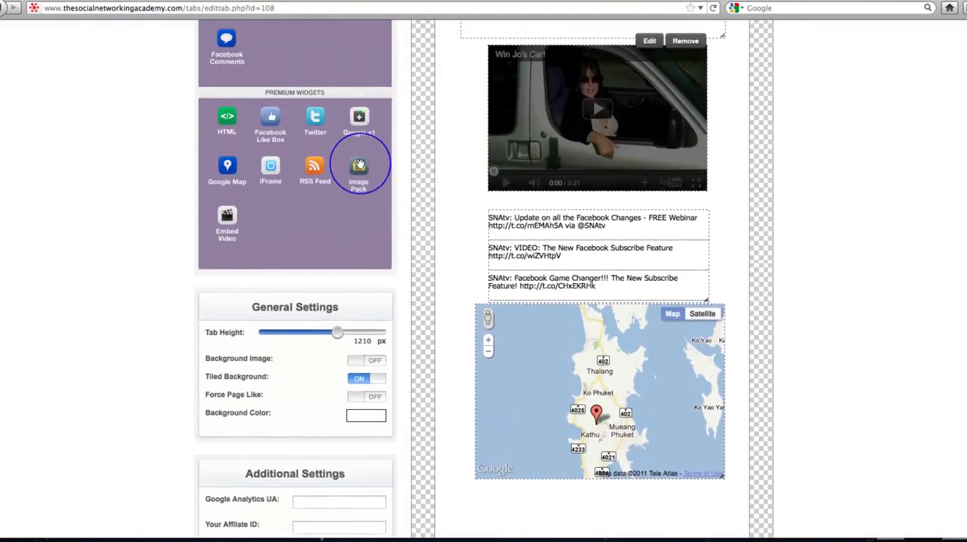
pyautogui.moveTo(359, 168); pyautogui.dragTo(496, 168)
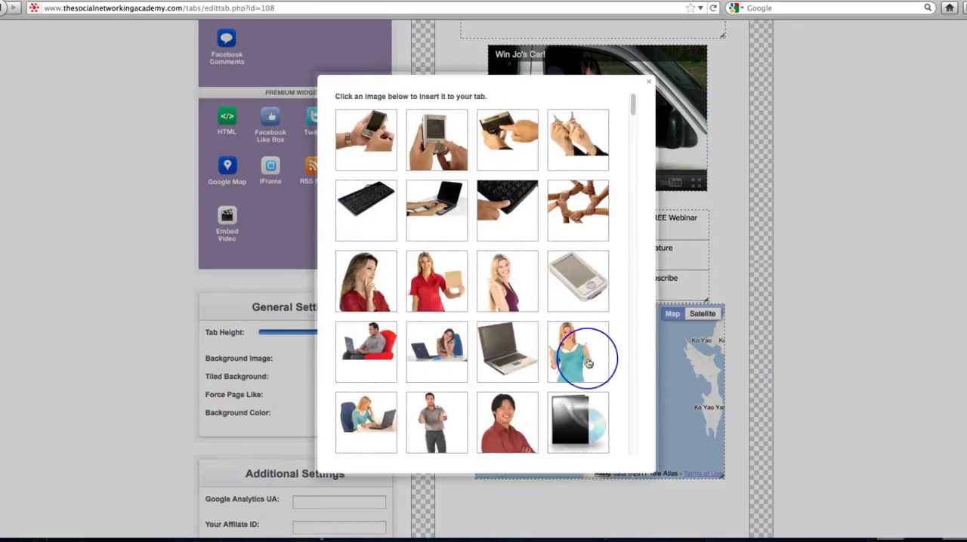
pyautogui.scroll(-3, 587, 363)
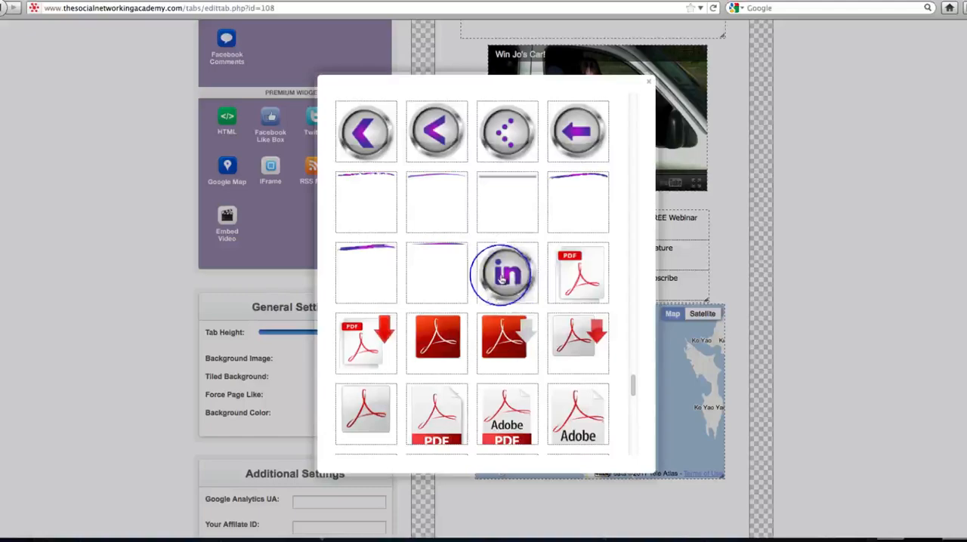
pyautogui.scroll(-3, 534, 345)
pyautogui.scroll(-15, 526, 382)
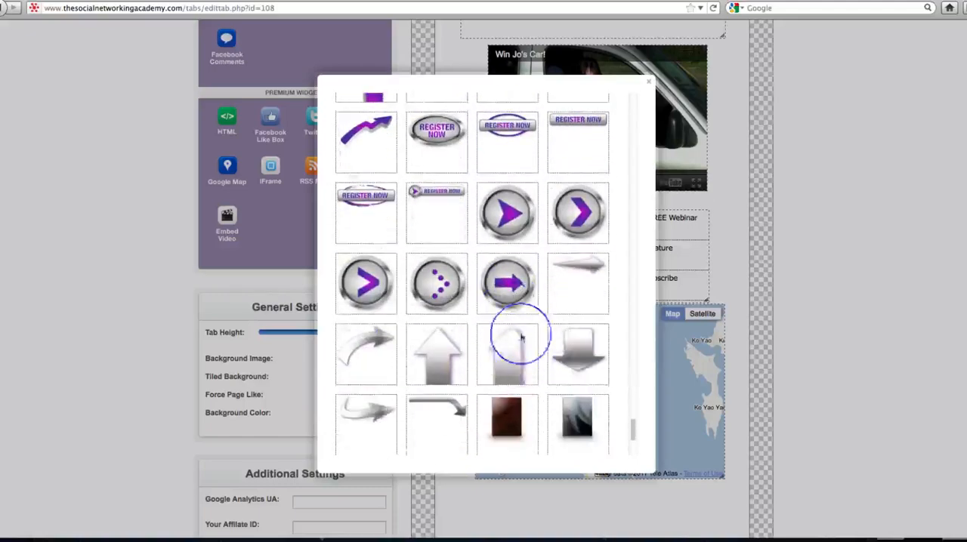
pyautogui.scroll(-20, 552, 384)
pyautogui.scroll(10, 552, 383)
pyautogui.scroll(5, 552, 384)
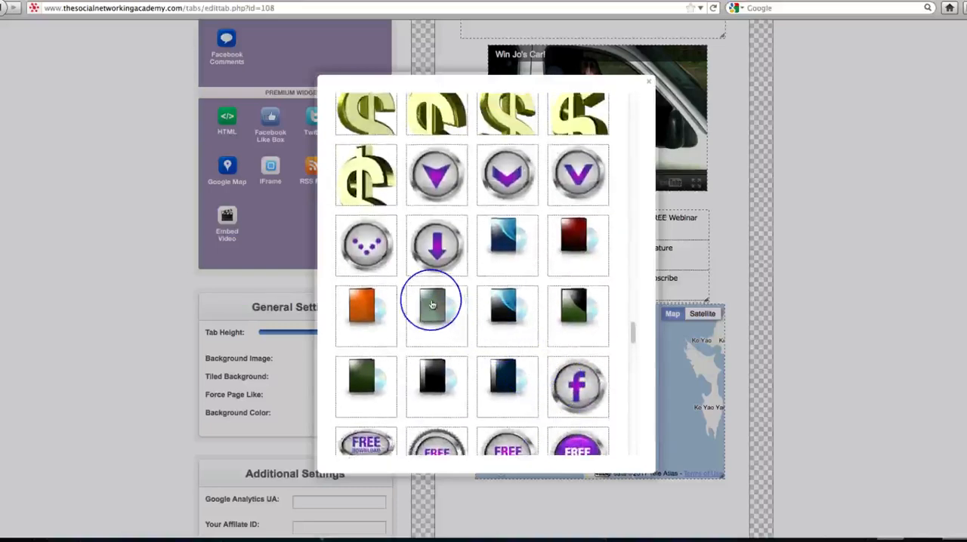
pyautogui.click(432, 304)
# - Move the CD box image below the map, shrink it, and centre it there
pyautogui.scroll(5, 626, 189)
pyautogui.moveTo(624, 190); pyautogui.dragTo(597, 434)
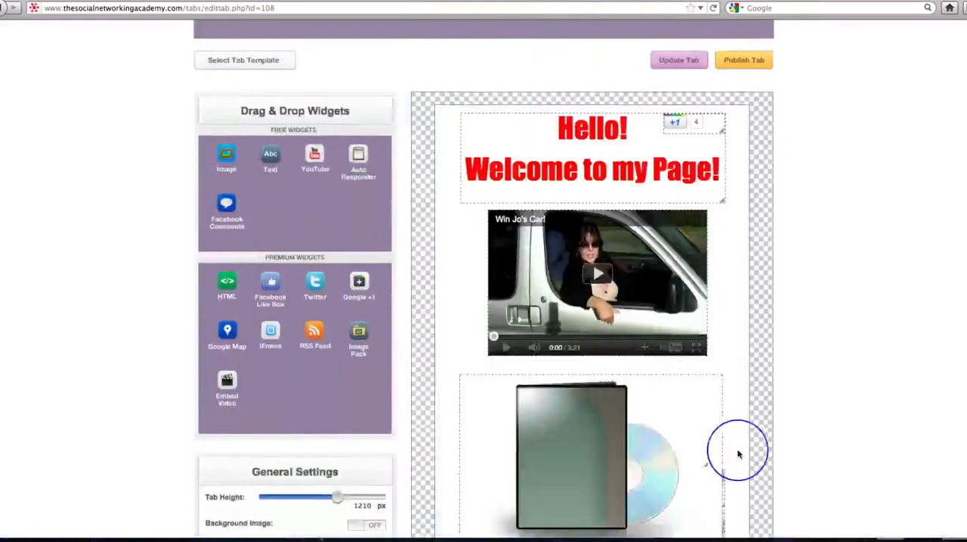
pyautogui.scroll(-5, 737, 452)
pyautogui.moveTo(649, 201); pyautogui.dragTo(662, 427)
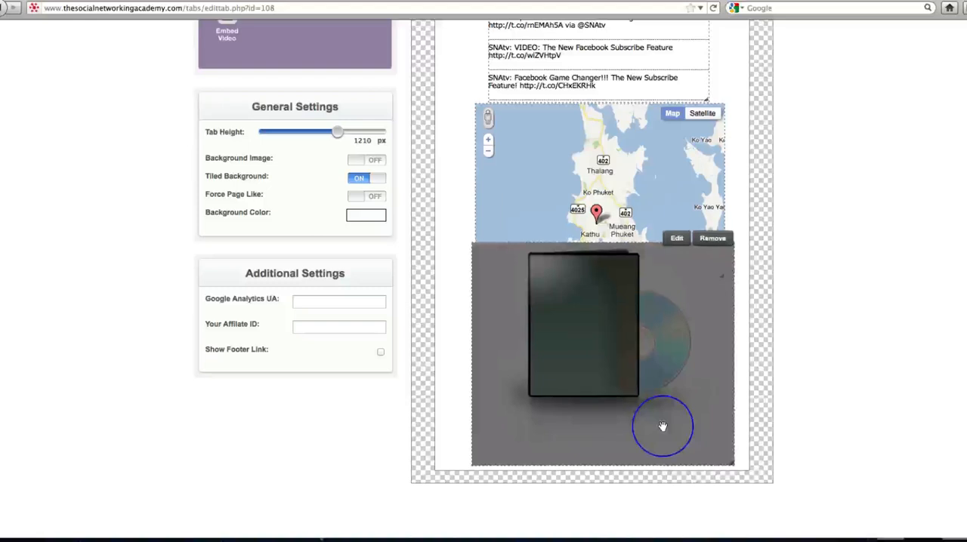
pyautogui.moveTo(729, 460); pyautogui.dragTo(637, 363)
pyautogui.moveTo(559, 316); pyautogui.dragTo(680, 370)
pyautogui.moveTo(602, 365); pyautogui.dragTo(616, 366)
# - Add a text widget reading "Jo's CD Course" in bold at font size 5
pyautogui.scroll(5, 740, 387)
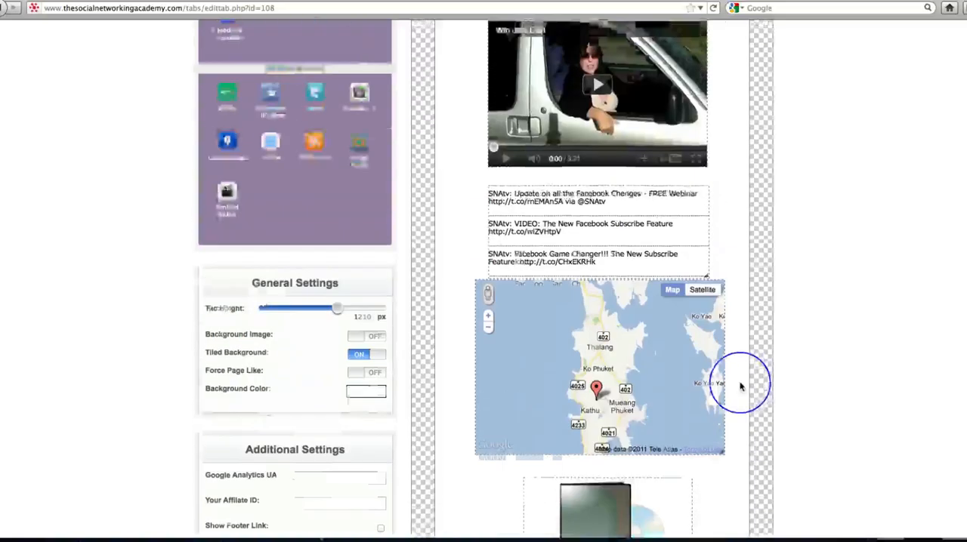
pyautogui.moveTo(270, 67); pyautogui.dragTo(529, 237)
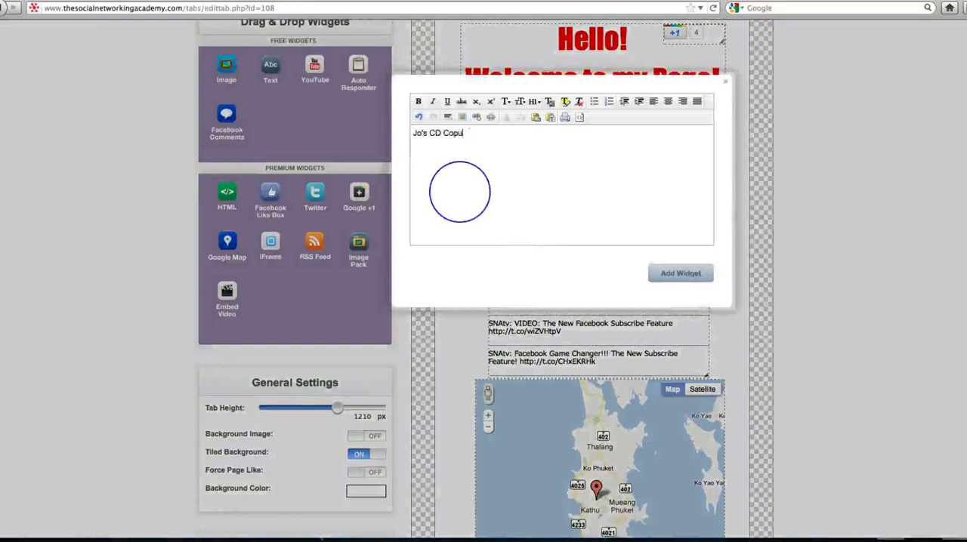
pyautogui.write('e')
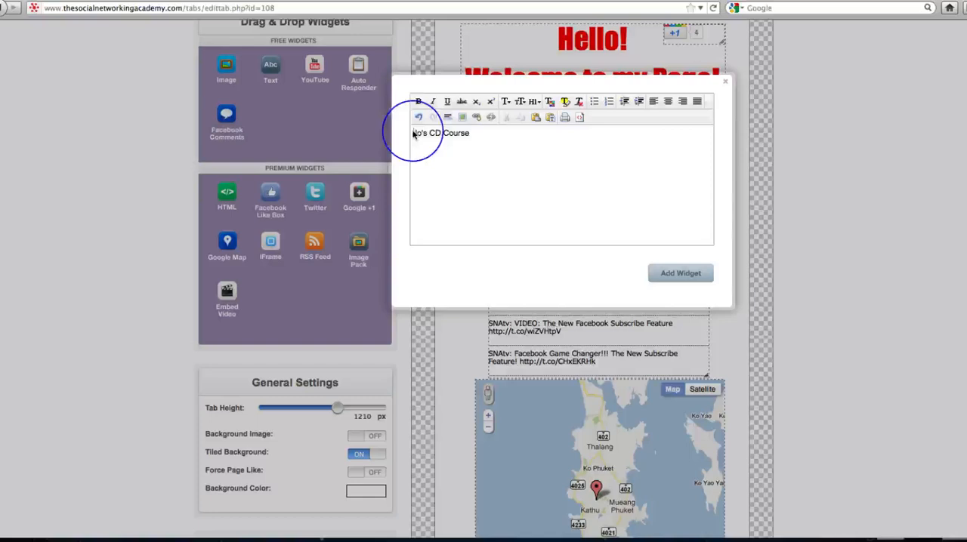
pyautogui.moveTo(413, 134); pyautogui.dragTo(468, 133)
pyautogui.click(418, 103)
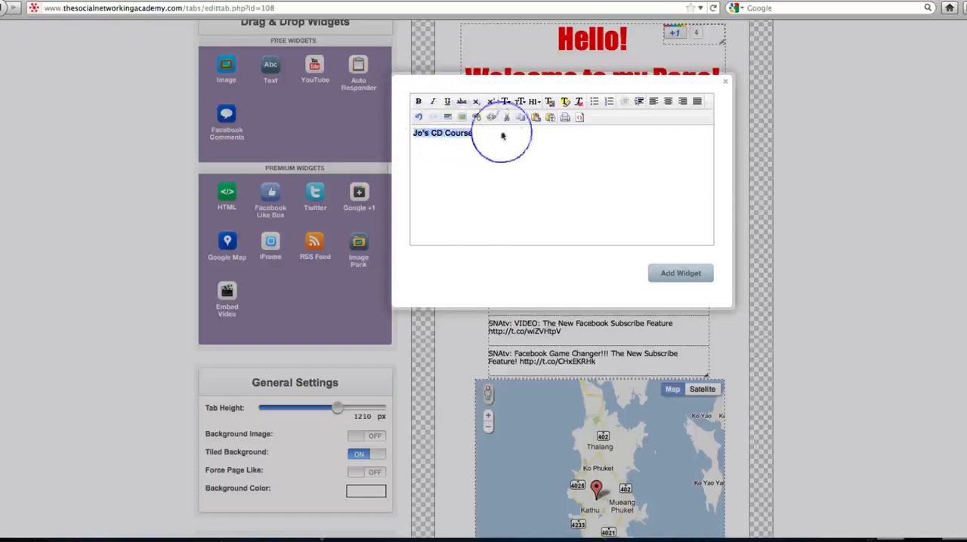
pyautogui.click(521, 102)
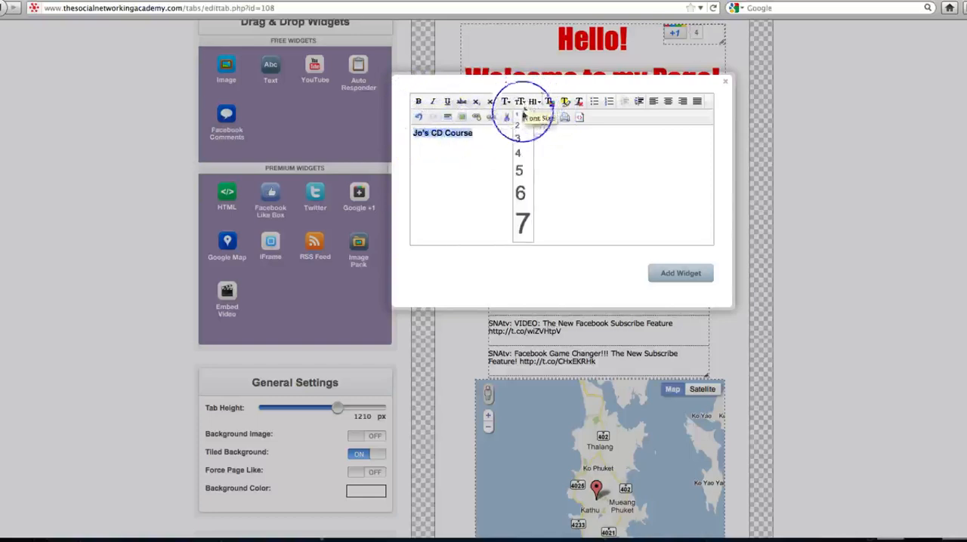
pyautogui.click(521, 165)
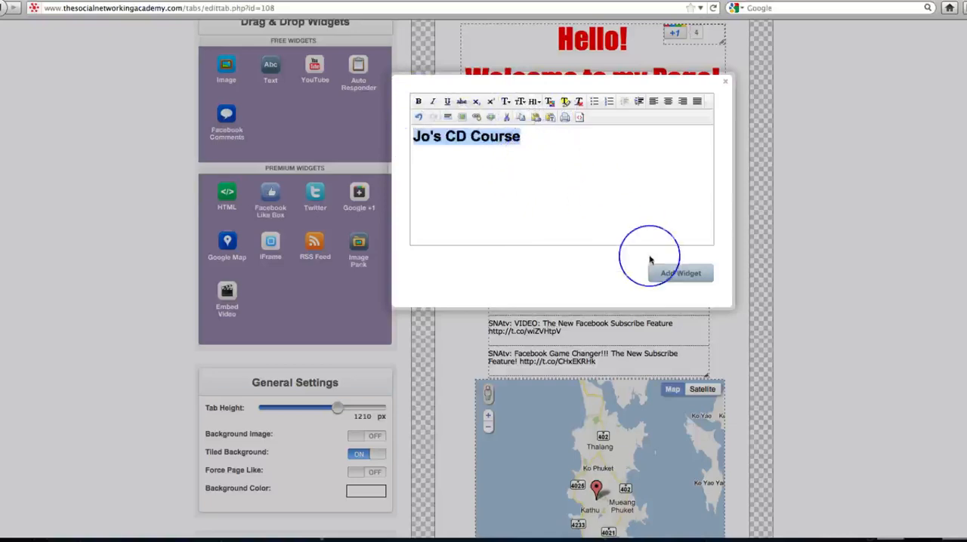
pyautogui.click(677, 275)
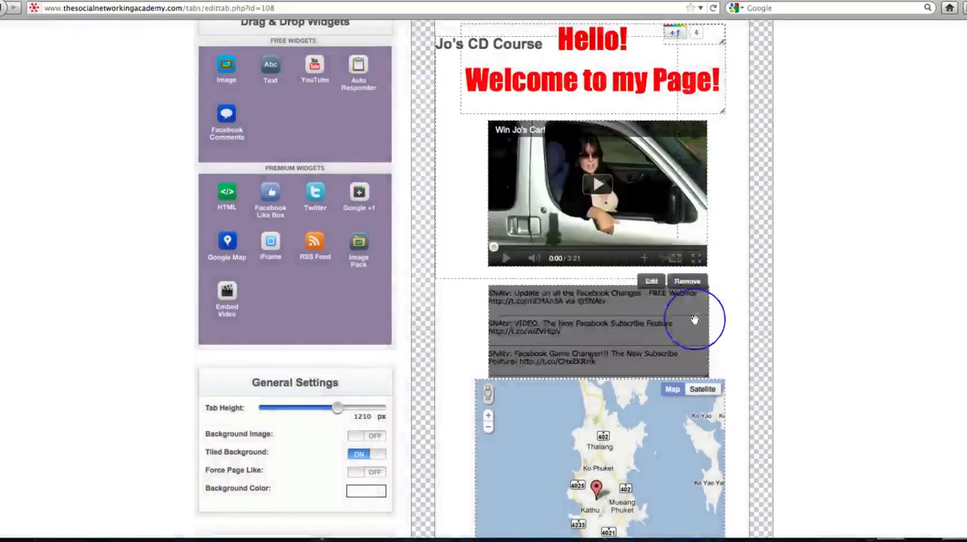
# - Shrink the course title's text box and move it onto the CD box image below the map
pyautogui.moveTo(609, 128); pyautogui.dragTo(665, 470)
pyautogui.scroll(-3, 755, 491)
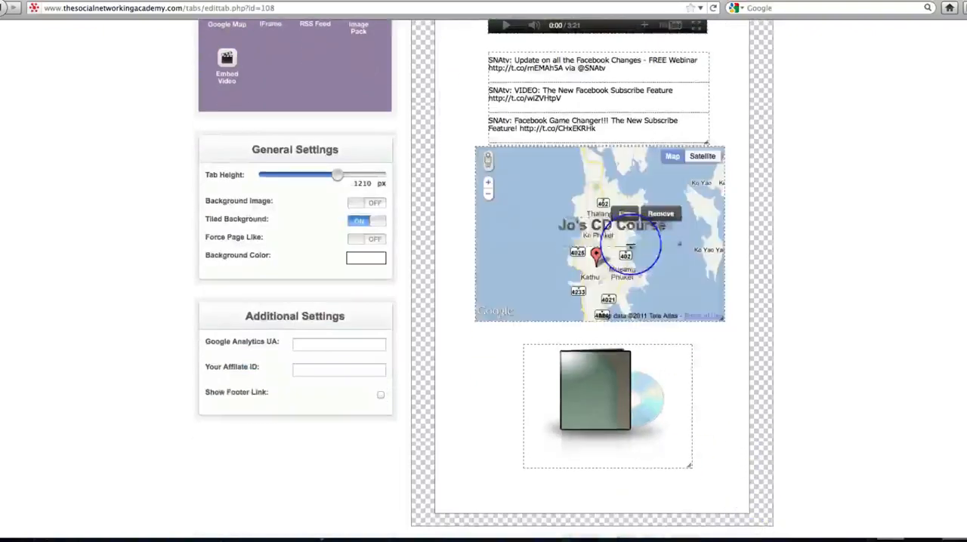
pyautogui.moveTo(625, 226); pyautogui.dragTo(629, 361)
# - Split the course title into "Jo's CD" and "Course" on two lines, centre it, and align it with the CD box's front cover
pyautogui.click(629, 359)
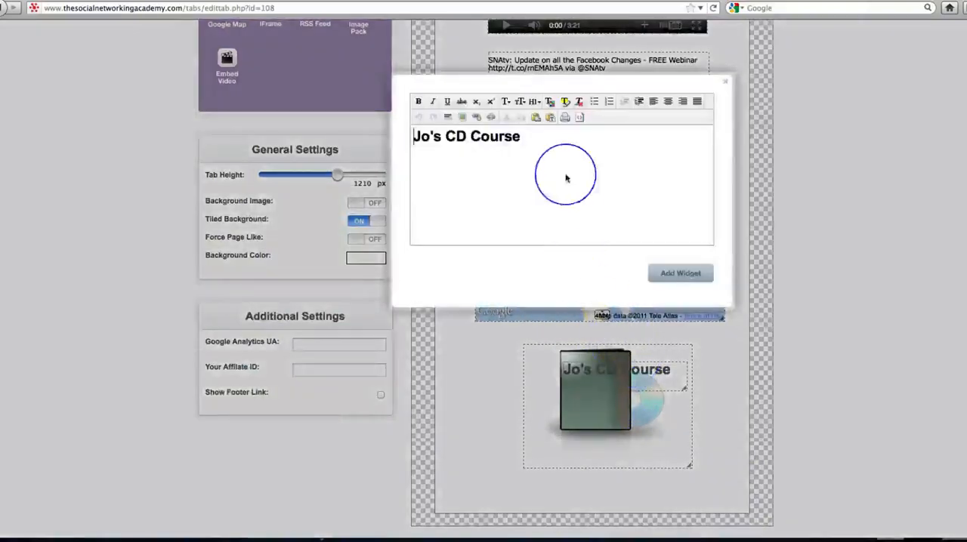
pyautogui.press('Return')
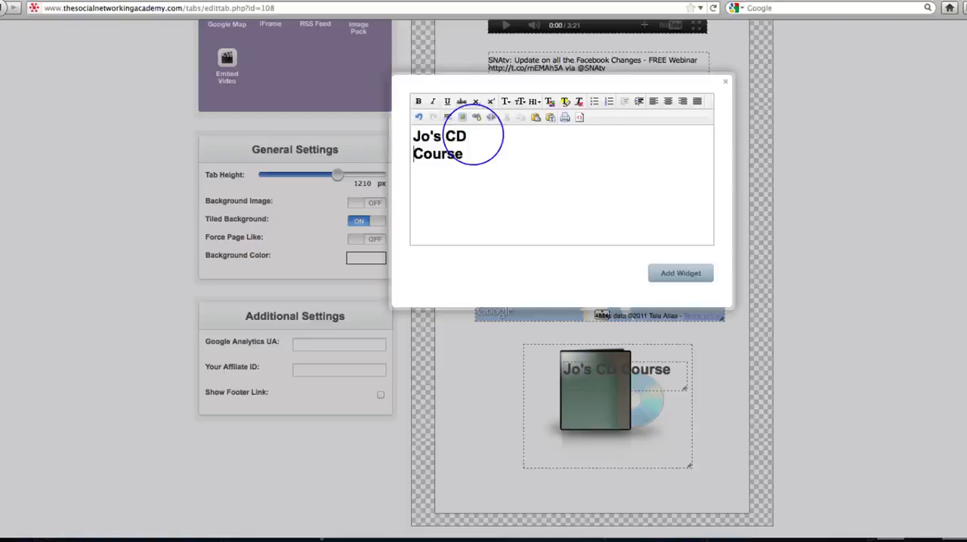
pyautogui.moveTo(410, 130); pyautogui.dragTo(469, 151)
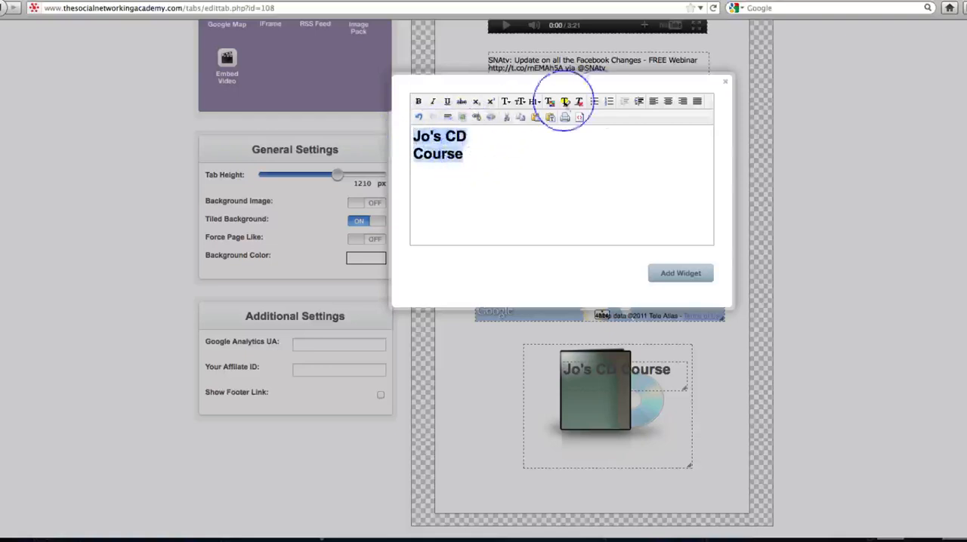
pyautogui.click(669, 102)
pyautogui.click(680, 274)
pyautogui.moveTo(636, 377)
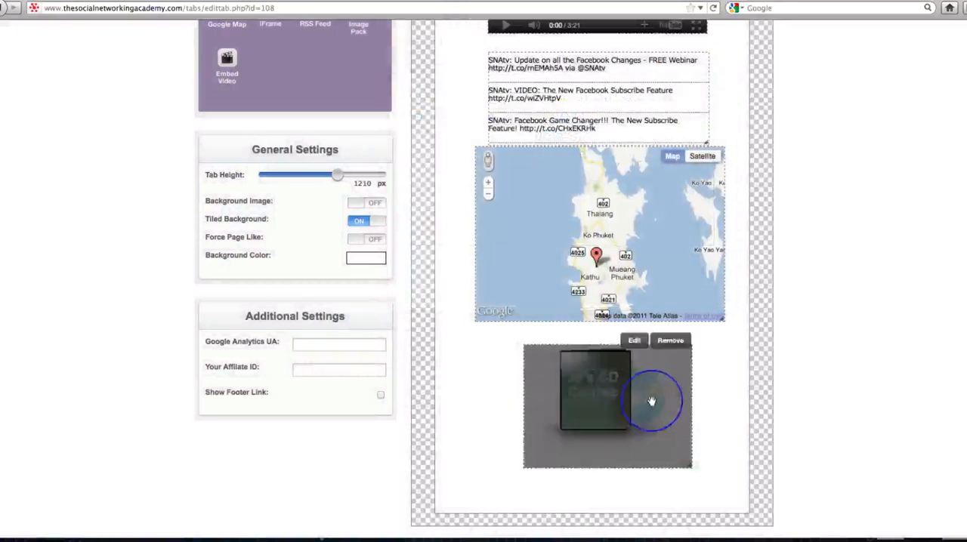
pyautogui.moveTo(638, 397)
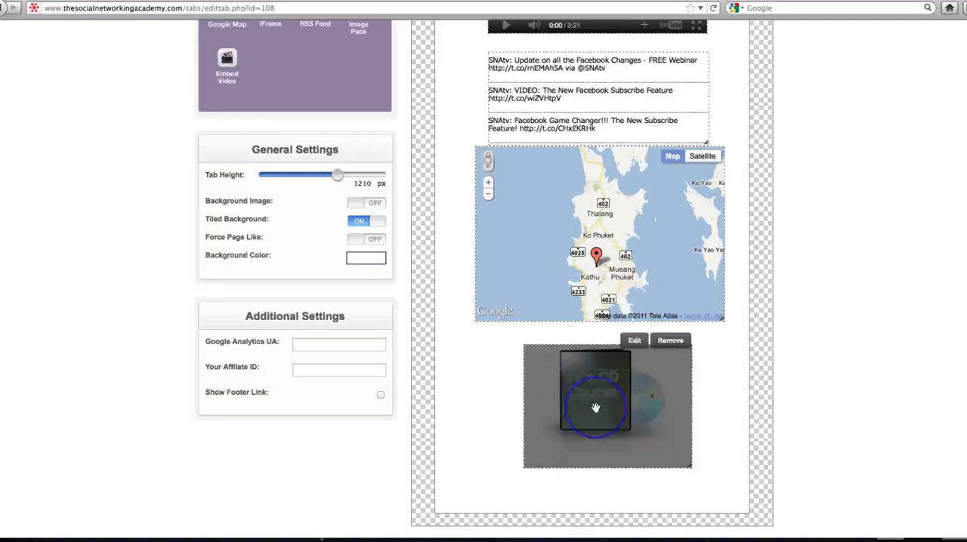
# - Examine the Embed Video widget's embed code field, and close it without adding the widget
pyautogui.scroll(-2, 759, 399)
pyautogui.scroll(1, 759, 400)
pyautogui.scroll(5, 759, 404)
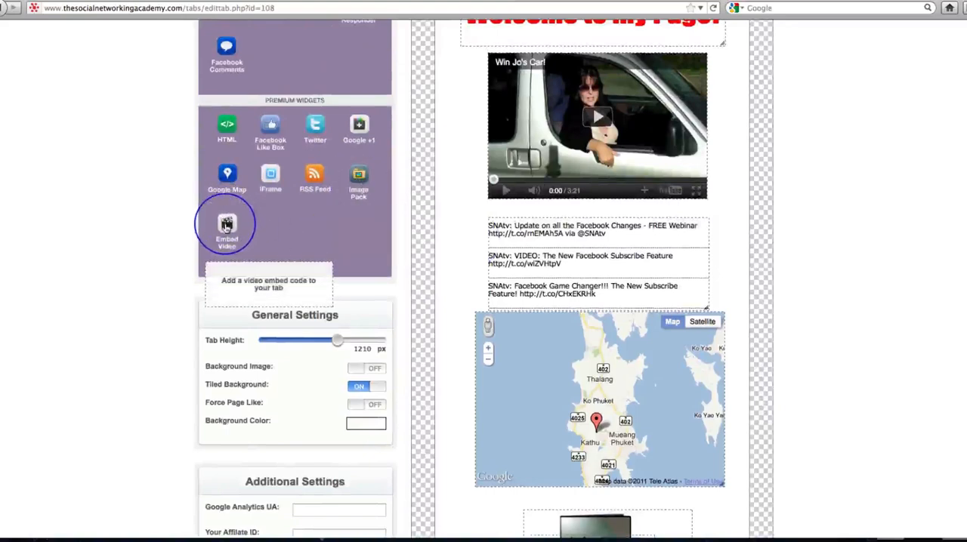
pyautogui.moveTo(226, 225); pyautogui.dragTo(477, 219)
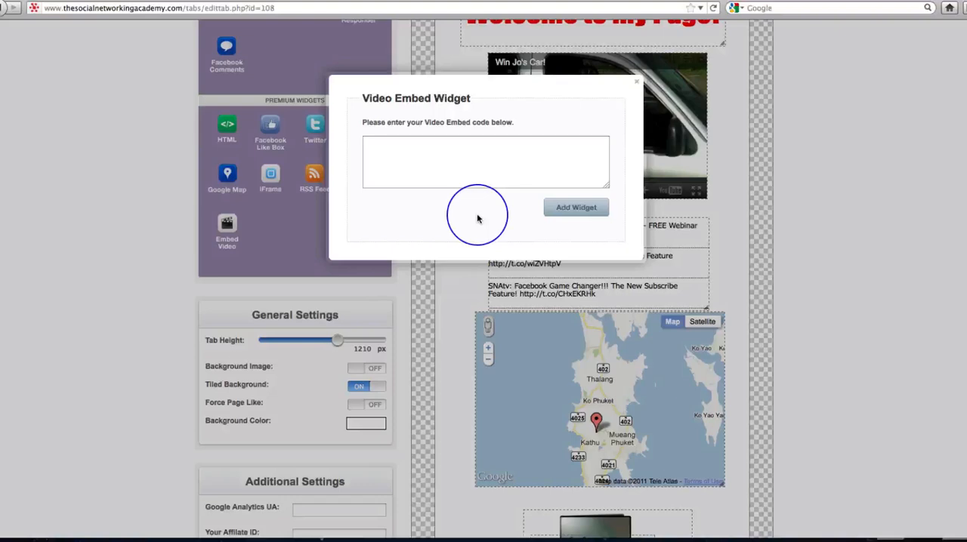
pyautogui.click(387, 147)
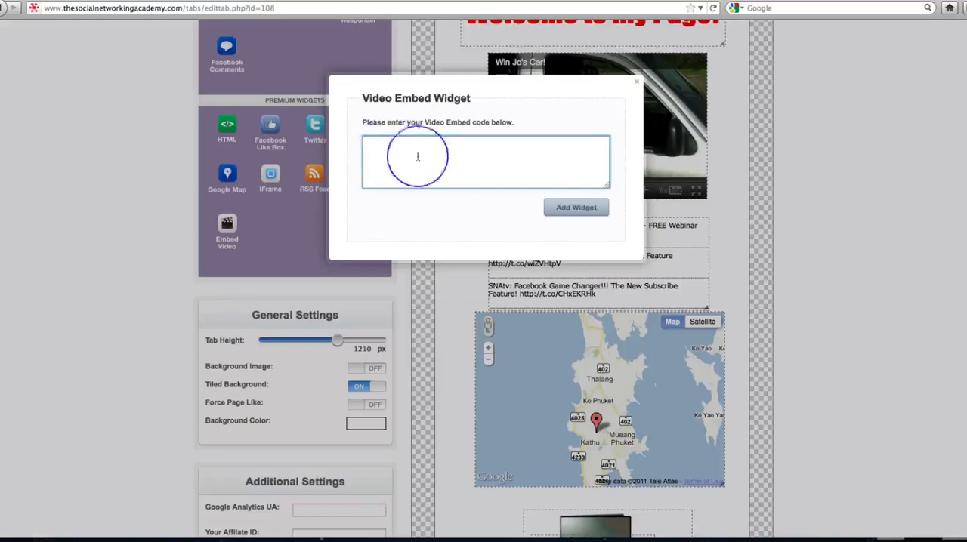
pyautogui.click(638, 83)
# - Review the whole tab layout, from the welcome text down to the CD box image, alongside the available widgets
pyautogui.scroll(-5, 727, 408)
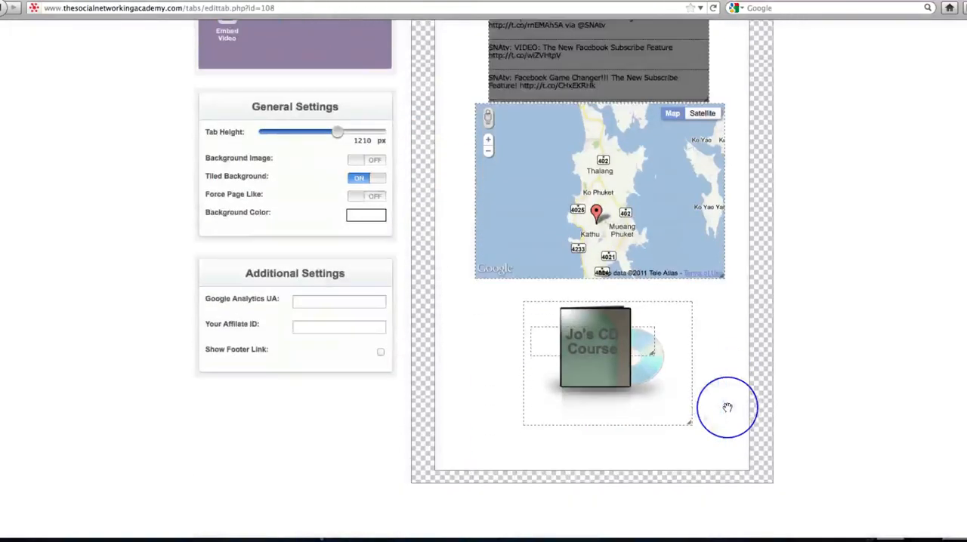
pyautogui.scroll(10, 728, 407)
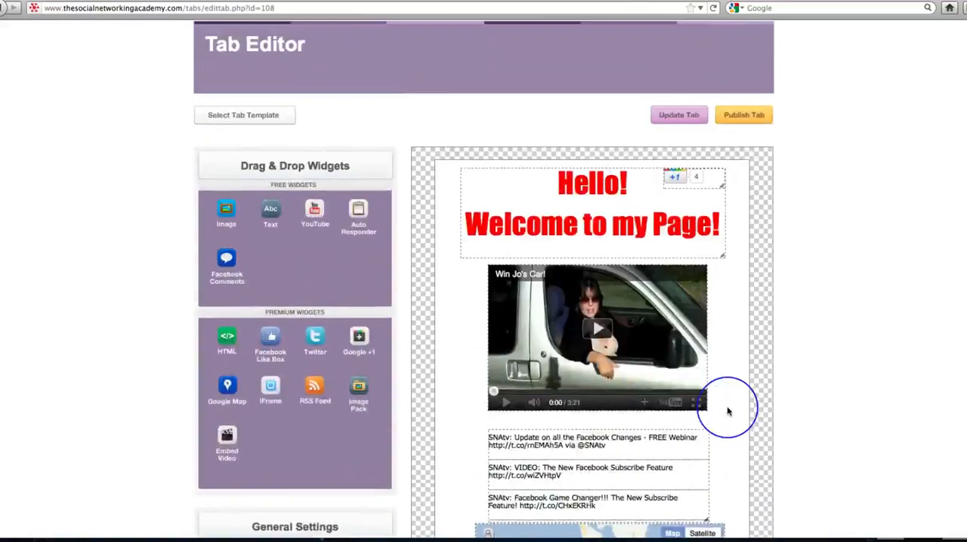
pyautogui.scroll(-5, 727, 410)
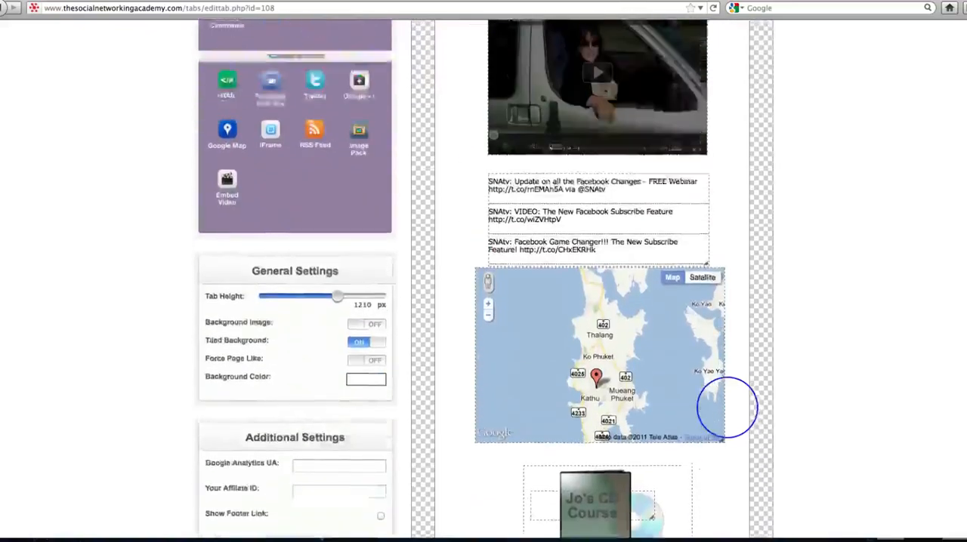
pyautogui.scroll(5, 727, 408)
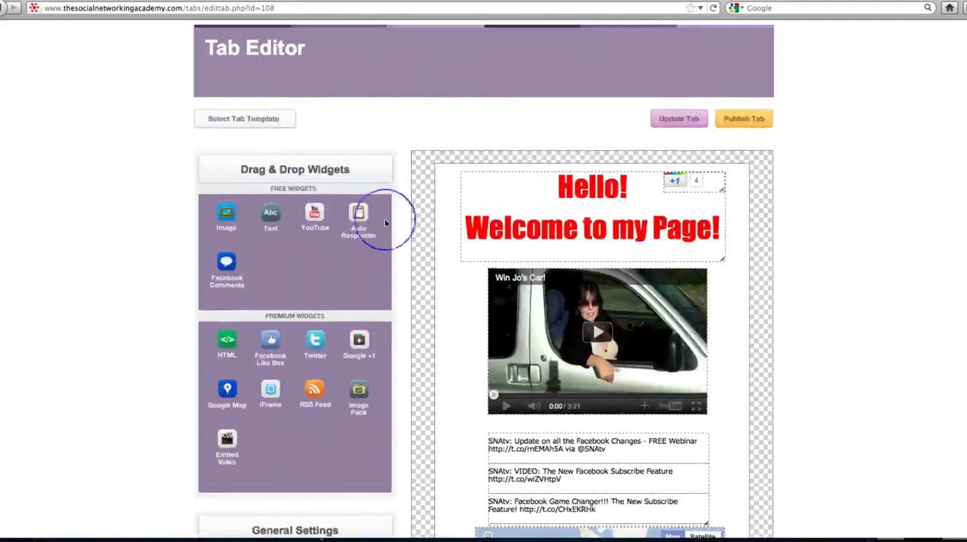
pyautogui.scroll(-4, 382, 223)
pyautogui.scroll(-5, 387, 235)
pyautogui.scroll(11, 391, 319)
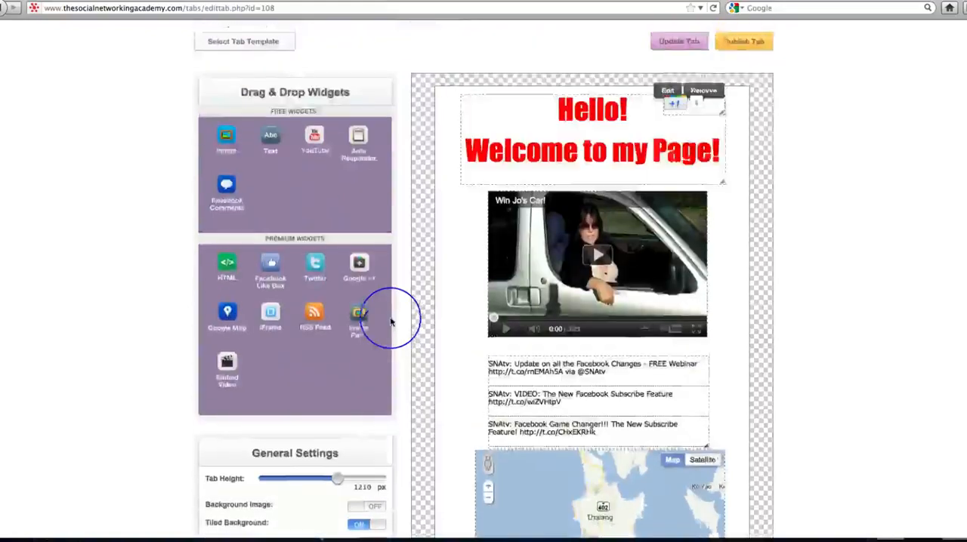
pyautogui.scroll(-10, 415, 325)
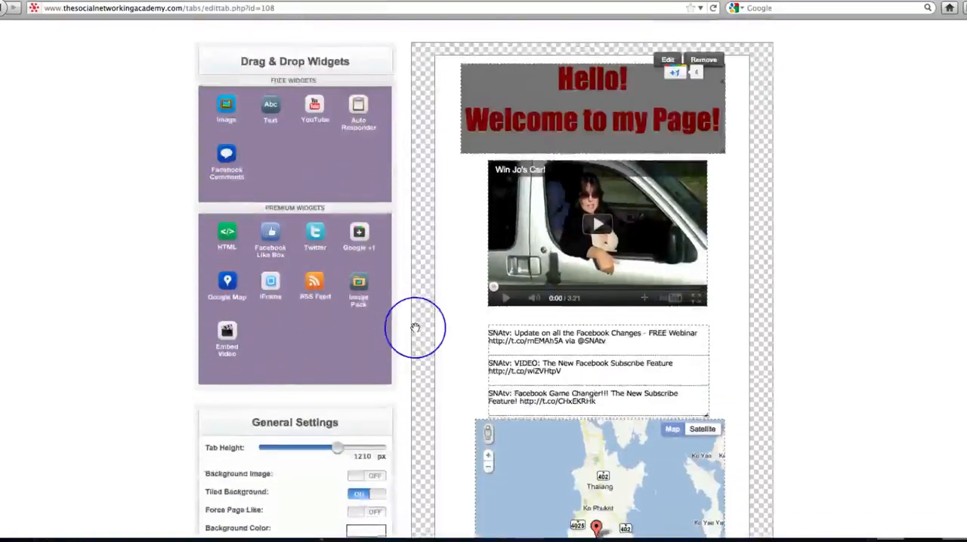
pyautogui.scroll(5, 416, 327)
pyautogui.scroll(5, 816, 167)
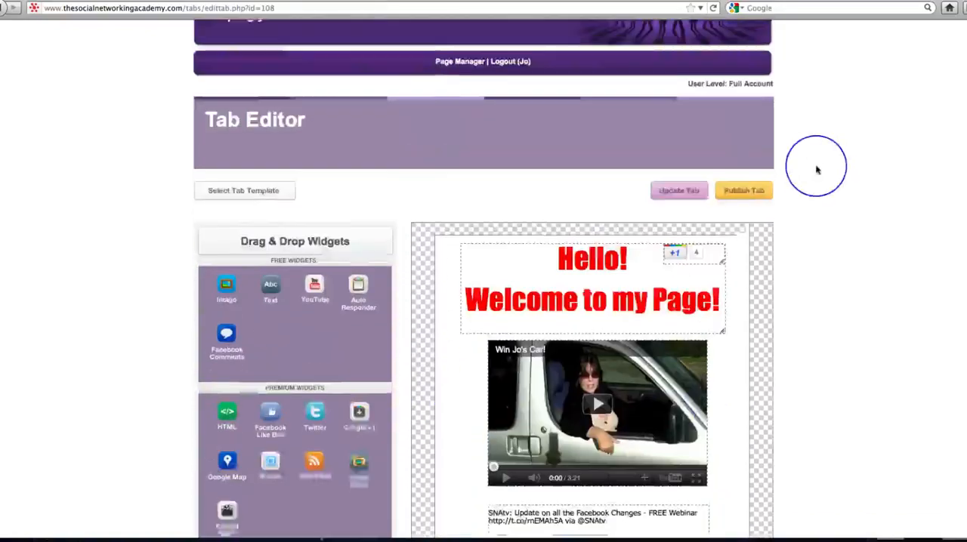
# - Update the tab and publish it by adding The Social Networking Academy (Welcome) application to the Finding Love Over 40 page
pyautogui.click(673, 206)
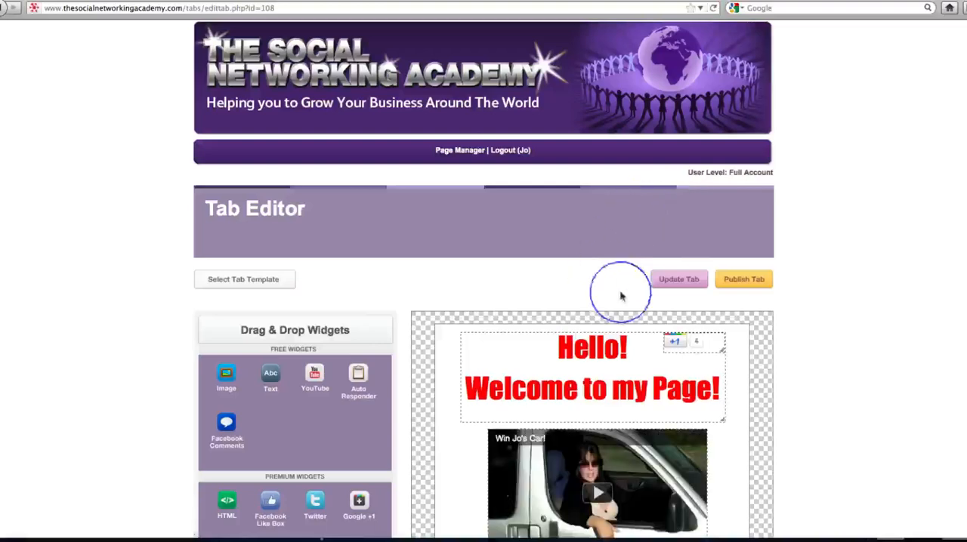
pyautogui.click(740, 282)
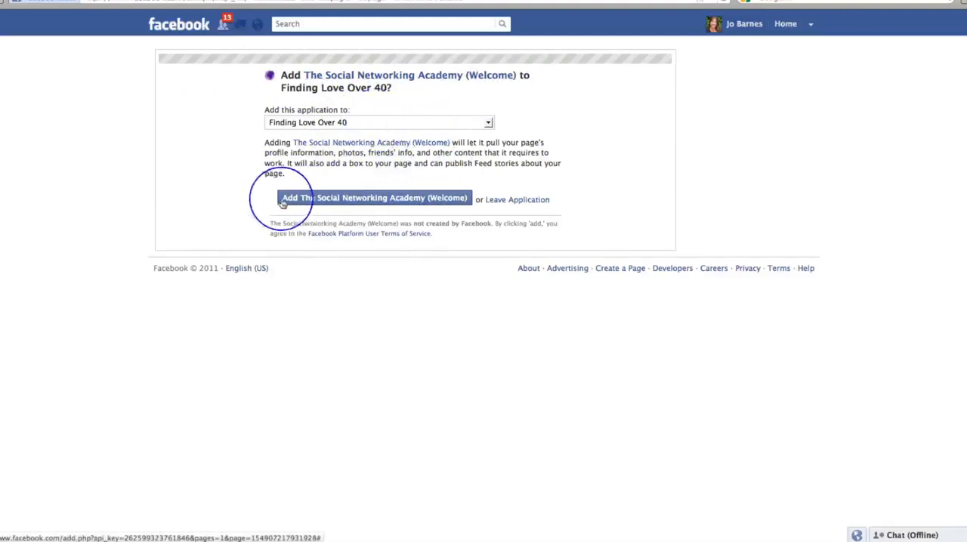
pyautogui.click(401, 199)
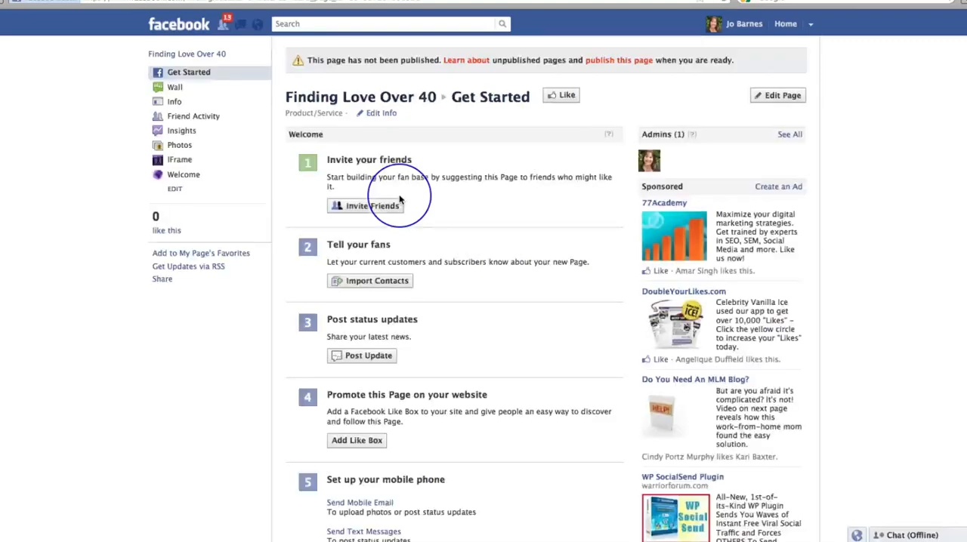
# - Open the Facebook page's Welcome tab and check the published content down to the CD box image
pyautogui.click(180, 177)
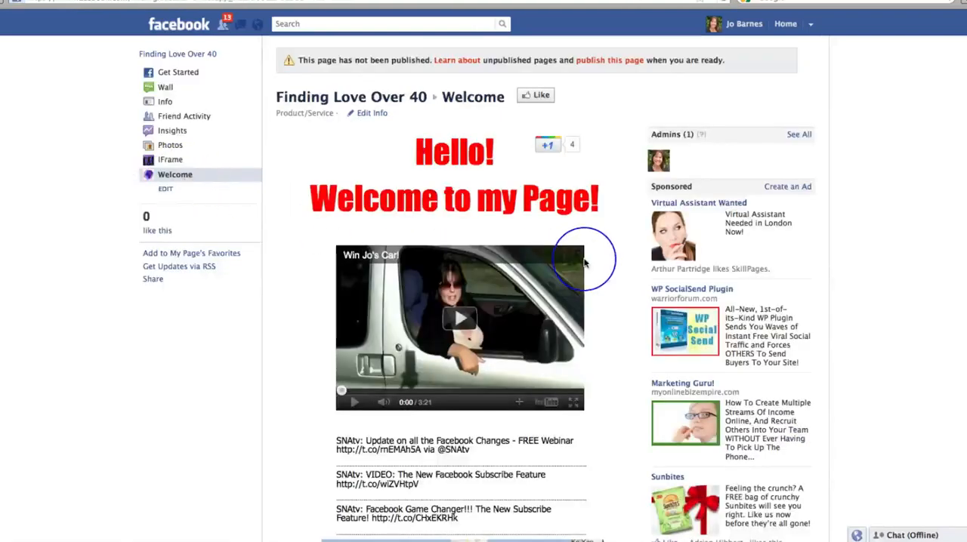
pyautogui.scroll(-1, 582, 261)
pyautogui.scroll(-10, 583, 262)
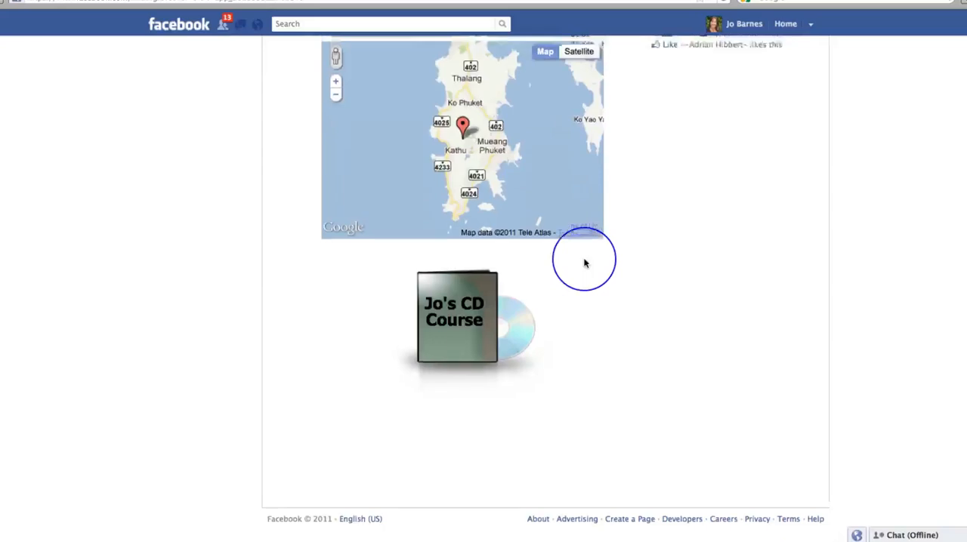
# - Look over the published Welcome tab once more, including its video, tweets, map and CD course image
pyautogui.scroll(11, 584, 262)
pyautogui.scroll(-3, 579, 249)
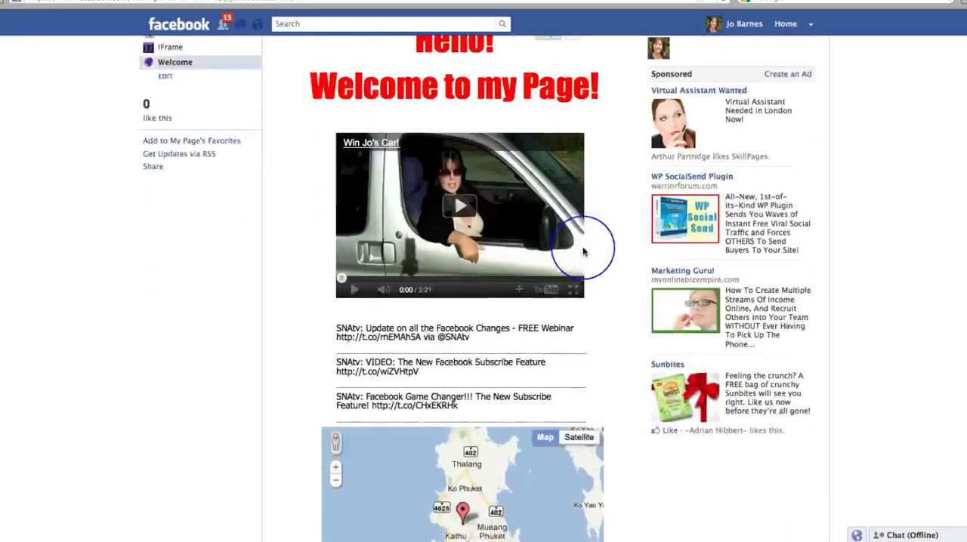
pyautogui.scroll(-7, 558, 324)
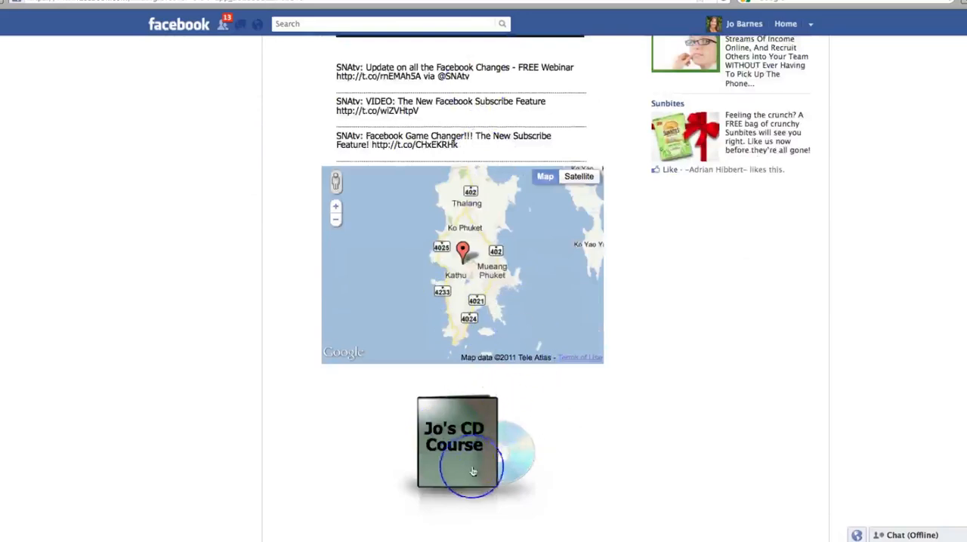
pyautogui.scroll(-4, 576, 465)
pyautogui.scroll(5, 576, 465)
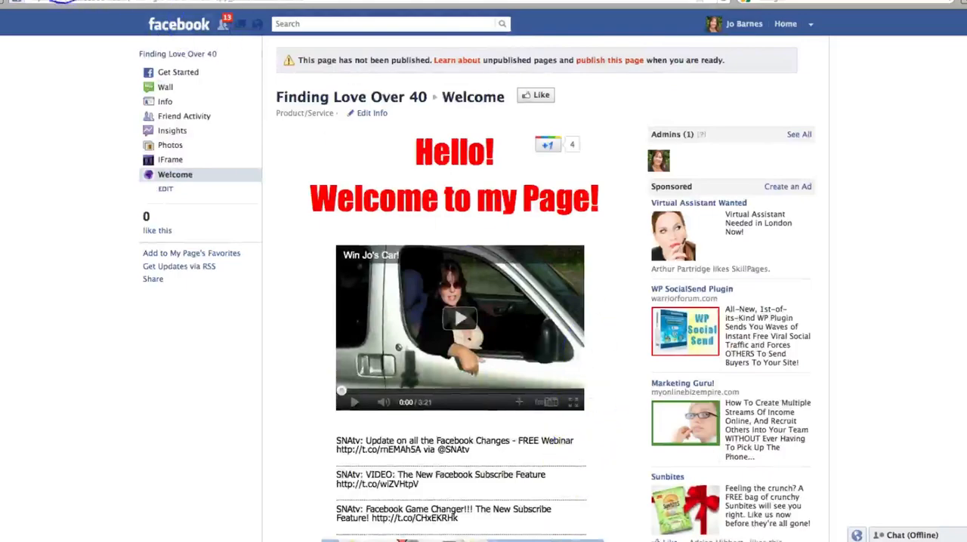
# - Return to the tab editor and remove the Google +1 button and the welcome text from the layout
pyautogui.click(62, 2)
pyautogui.scroll(-5, 759, 313)
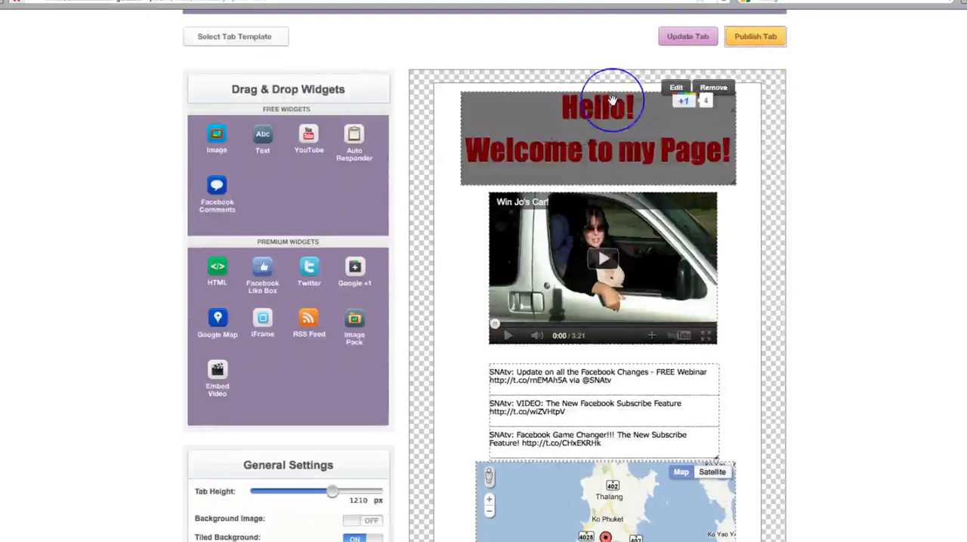
pyautogui.click(685, 90)
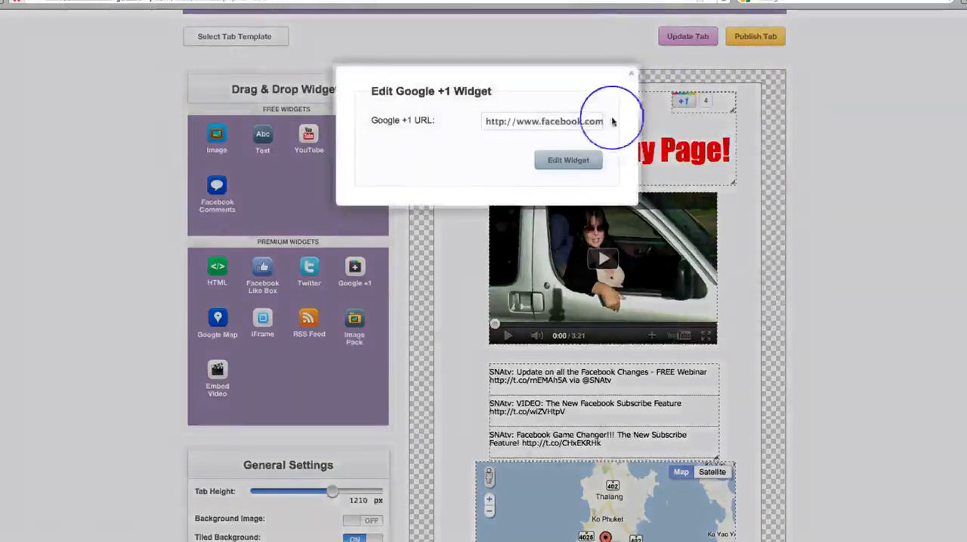
pyautogui.click(630, 73)
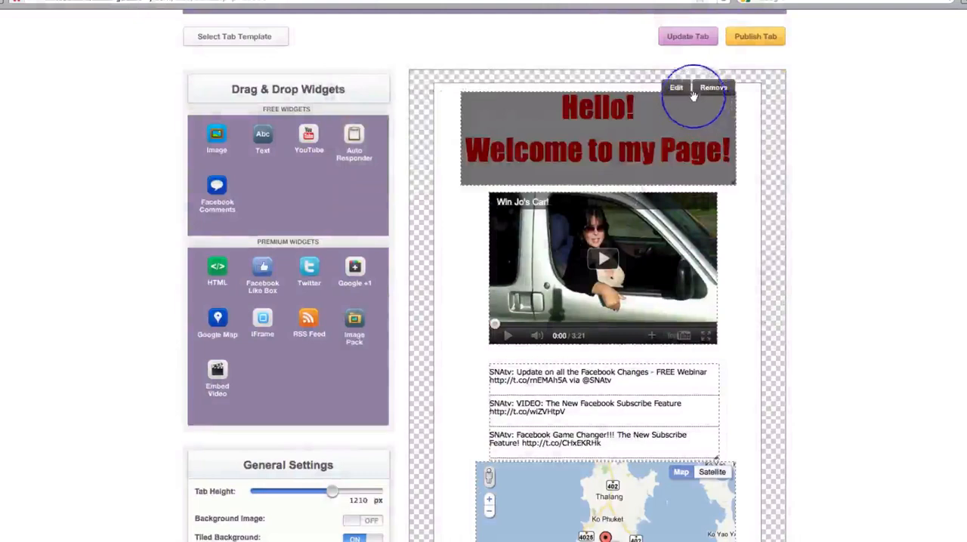
pyautogui.click(693, 105)
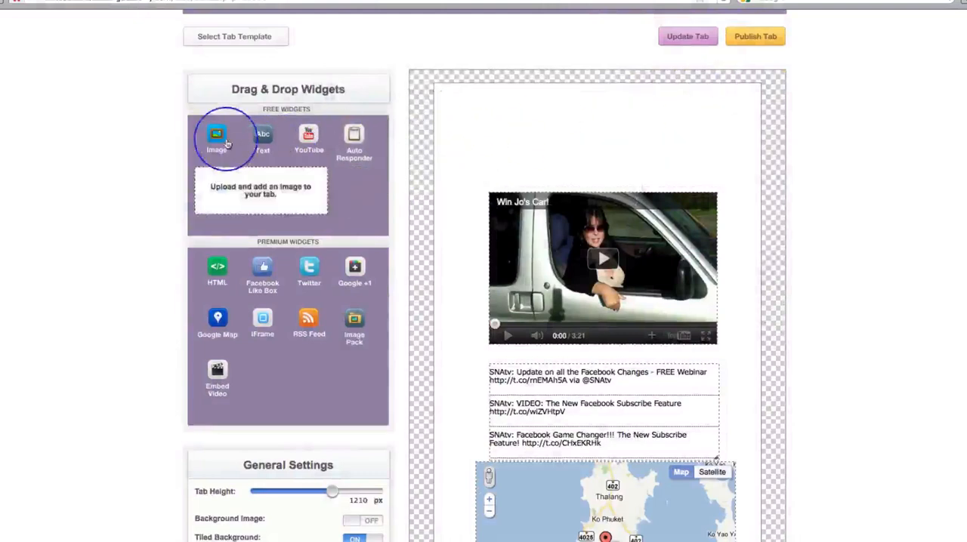
# - Add the dollar_03.png image to the layout centred above the video, and update the tab
pyautogui.moveTo(216, 134); pyautogui.dragTo(577, 117)
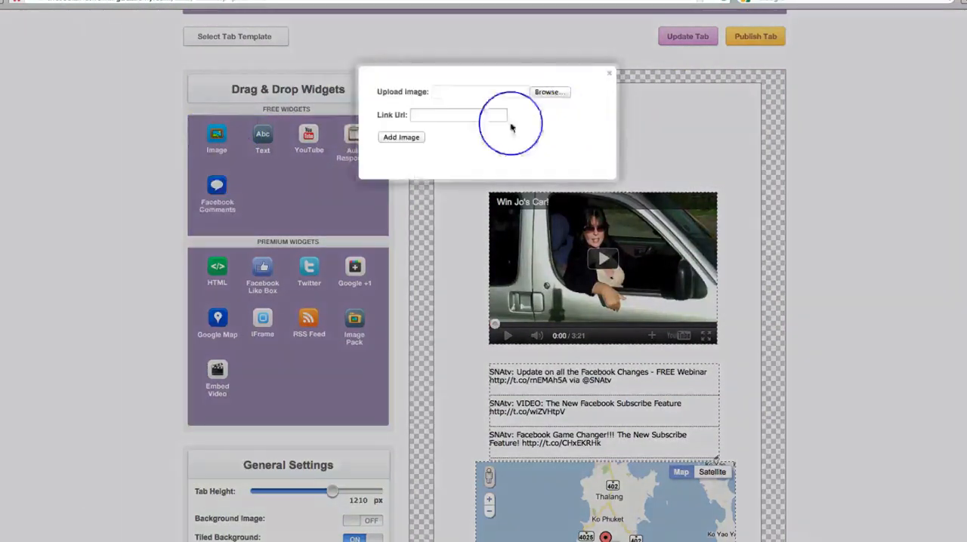
pyautogui.click(545, 93)
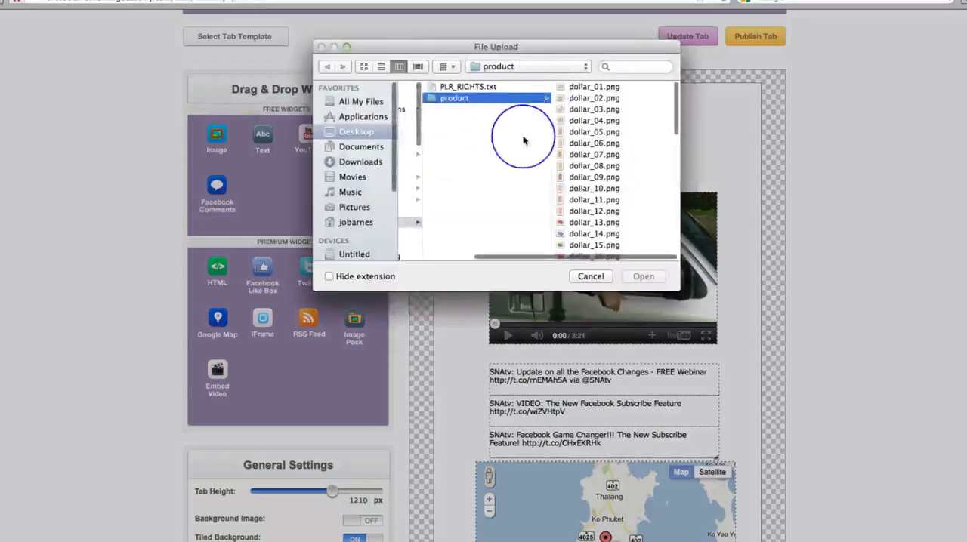
pyautogui.click(575, 112)
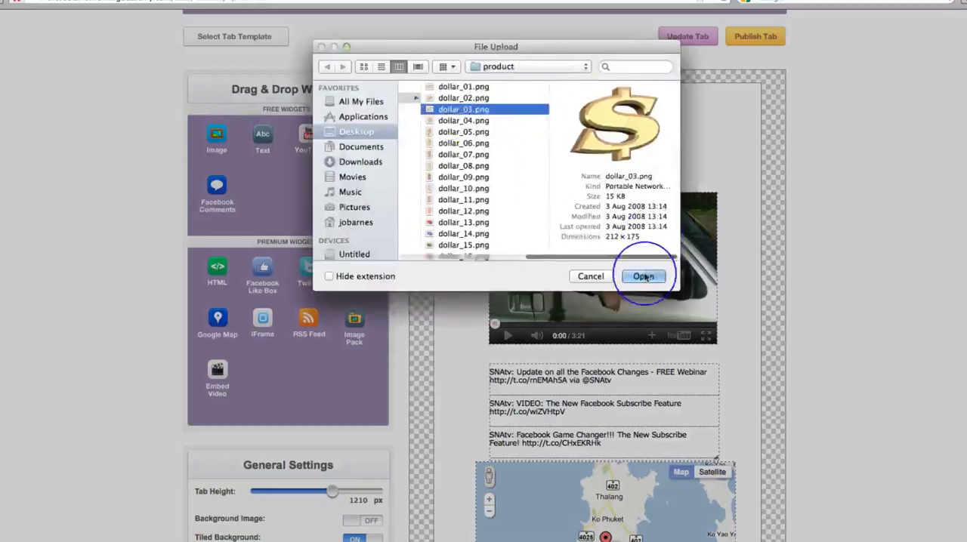
pyautogui.click(643, 277)
pyautogui.click(399, 137)
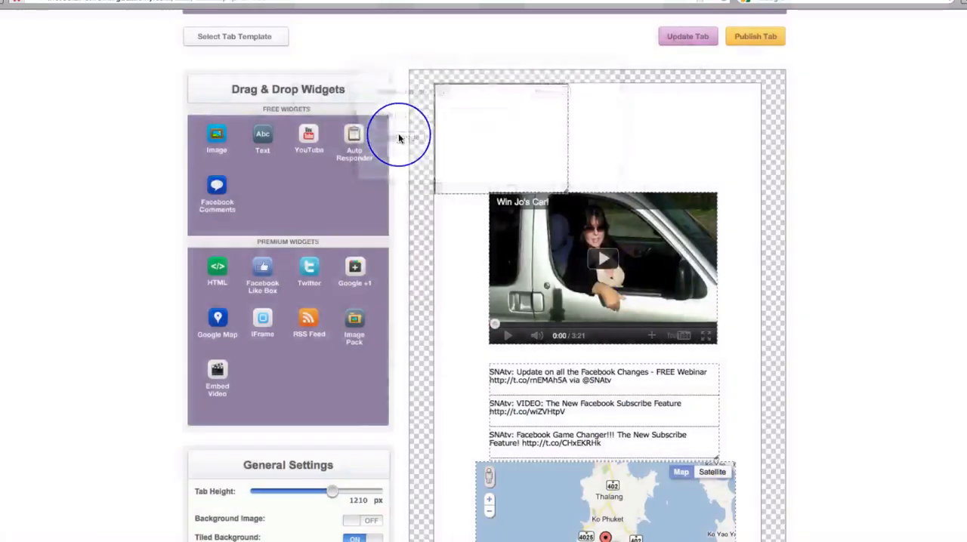
pyautogui.moveTo(496, 134); pyautogui.dragTo(608, 173)
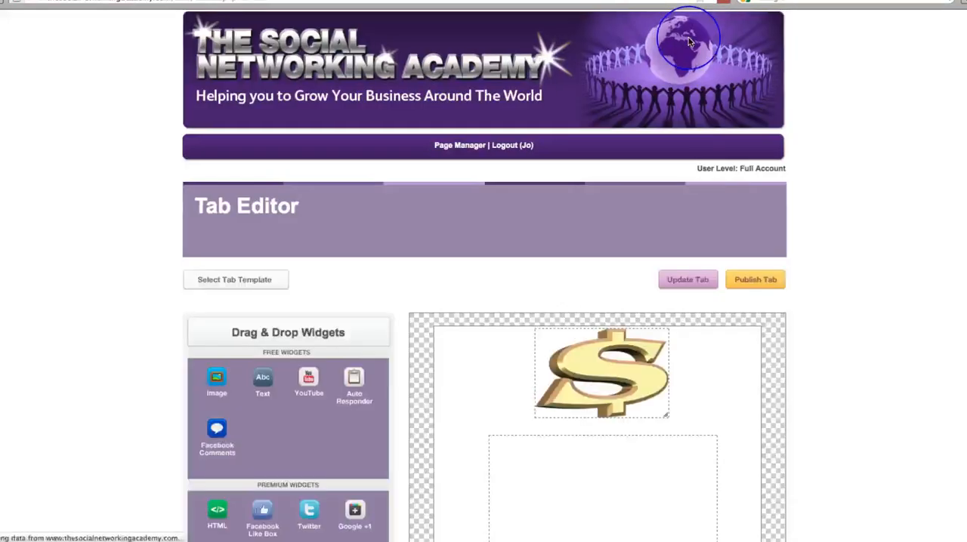
# - Review the edited tab layout in the editor, from the dollar image downwards
pyautogui.scroll(-10, 891, 354)
pyautogui.scroll(10, 897, 360)
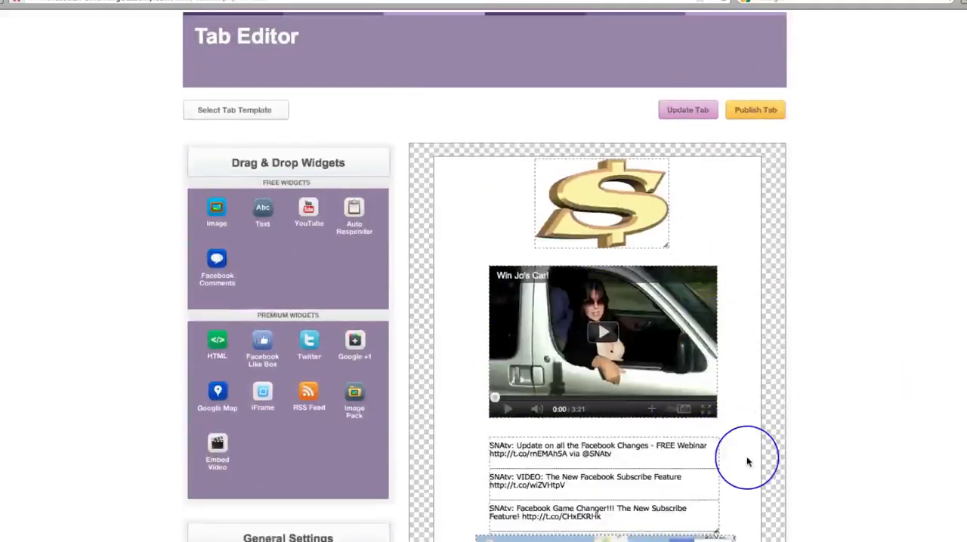
pyautogui.scroll(-5, 748, 445)
pyautogui.scroll(4, 747, 430)
pyautogui.moveTo(598, 142)
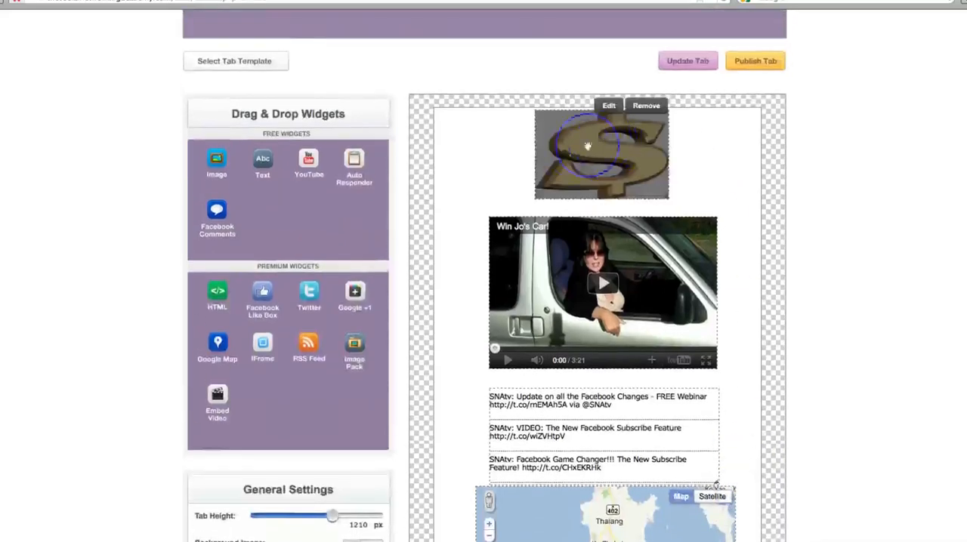
pyautogui.scroll(2, 714, 188)
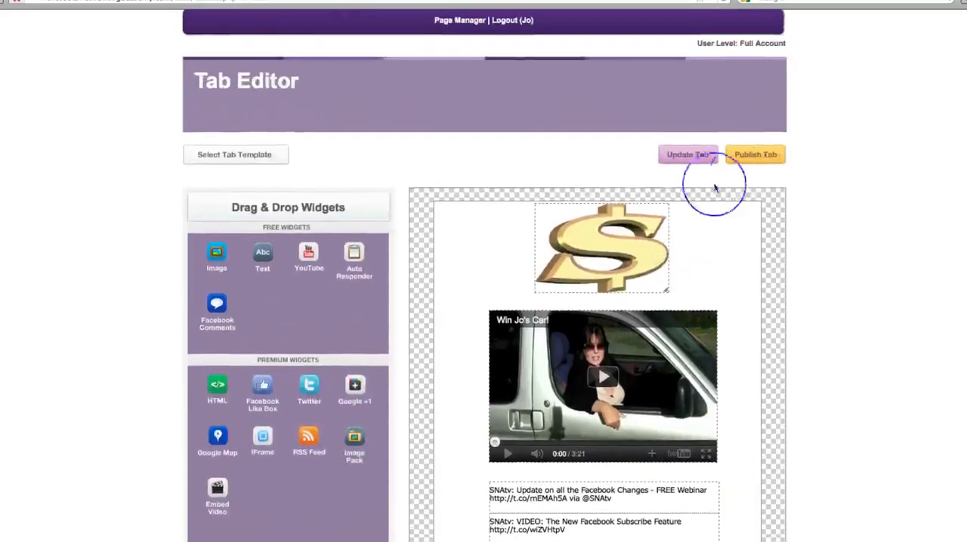
# - Check the updated content on the Facebook page's Welcome tab and compare it with the layout in the tab editor
pyautogui.click(215, 2)
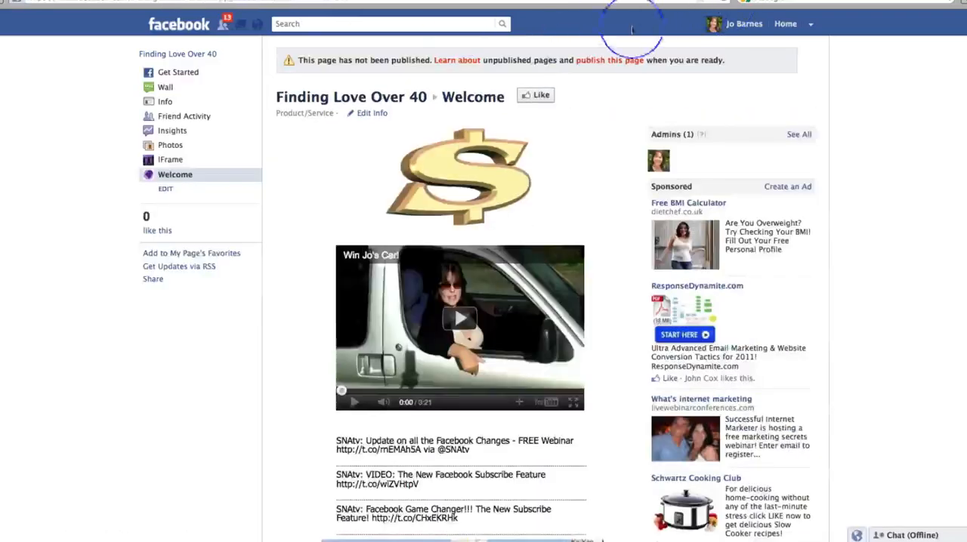
pyautogui.scroll(-10, 610, 237)
pyautogui.scroll(10, 610, 237)
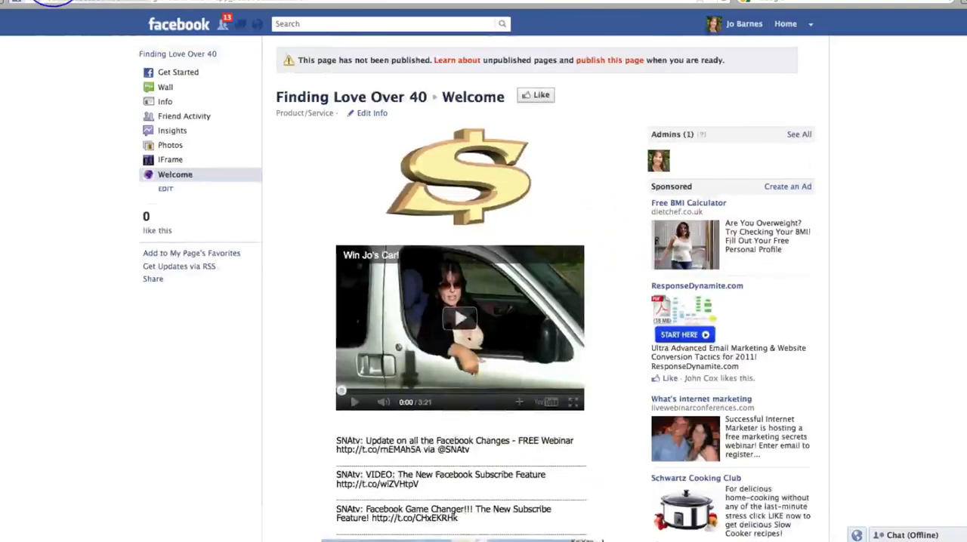
pyautogui.click(52, 2)
pyautogui.scroll(-6, 810, 297)
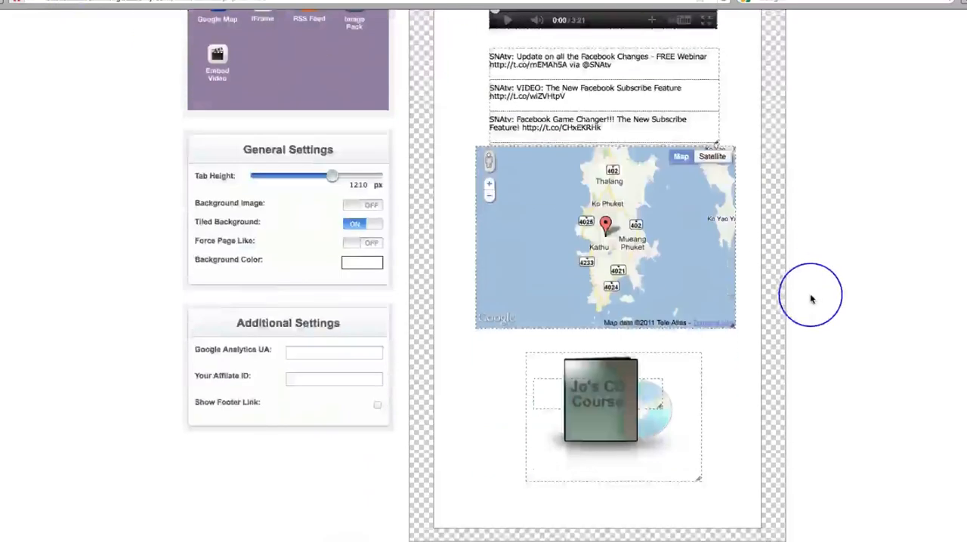
pyautogui.scroll(6, 810, 297)
pyautogui.click(224, 1)
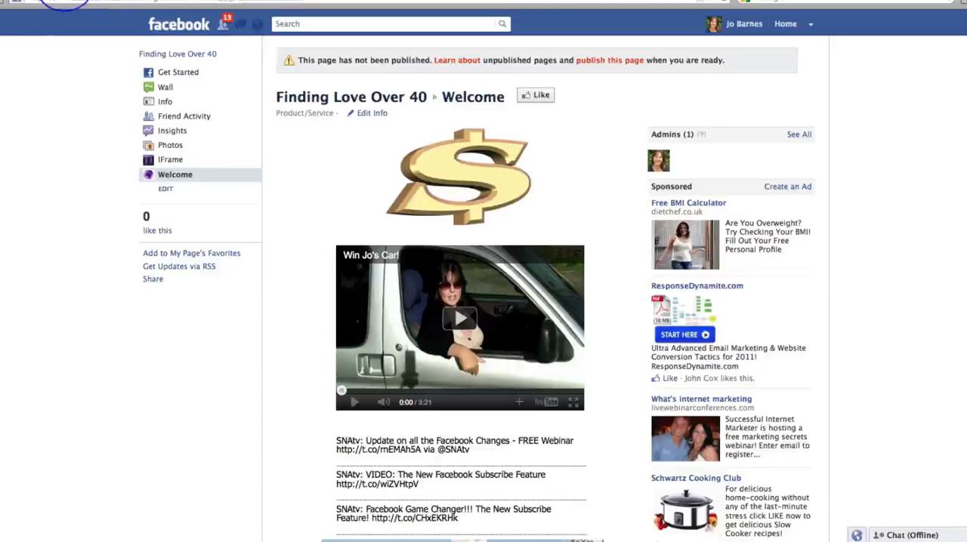
# - Examine the templates in the editor's Template Manager without choosing one, and look over the general and additional settings
pyautogui.click(56, 2)
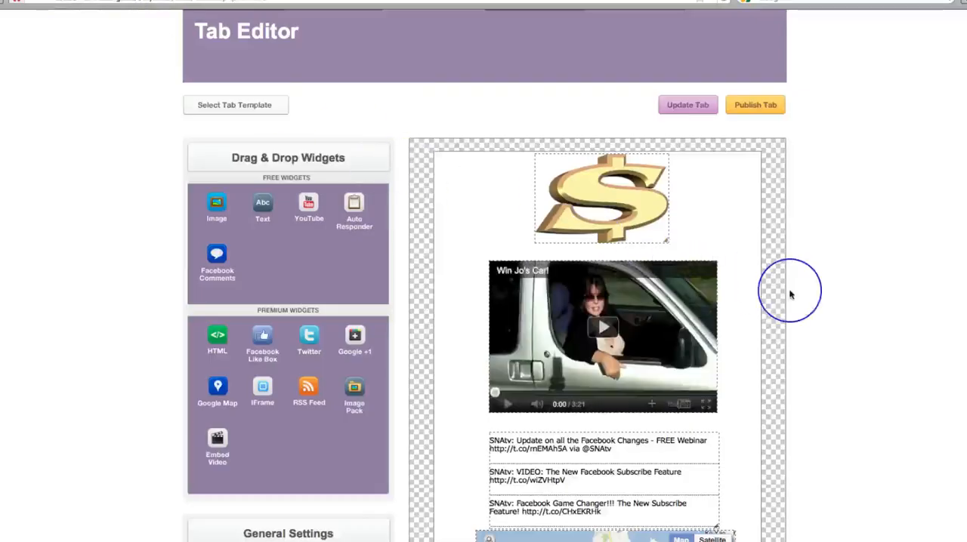
pyautogui.click(222, 104)
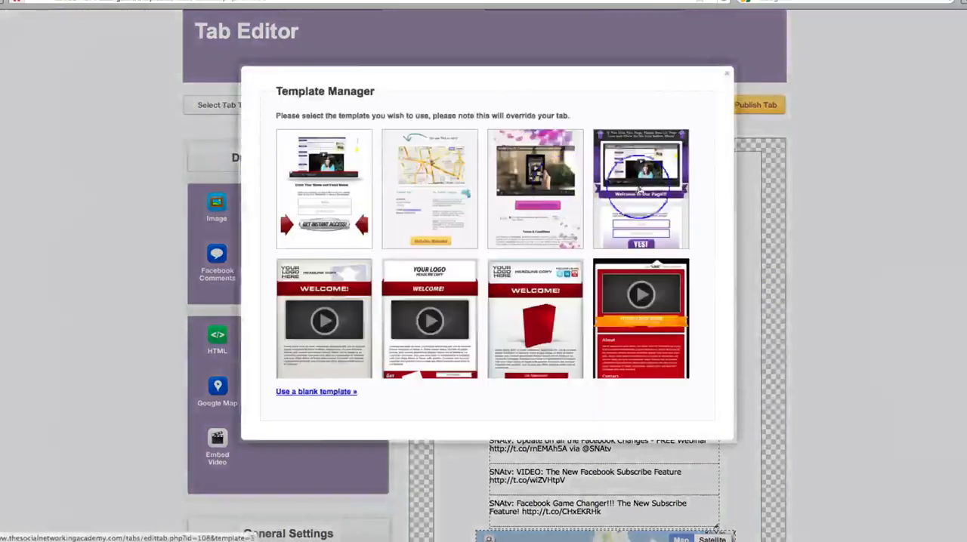
pyautogui.click(727, 76)
pyautogui.scroll(-5, 936, 194)
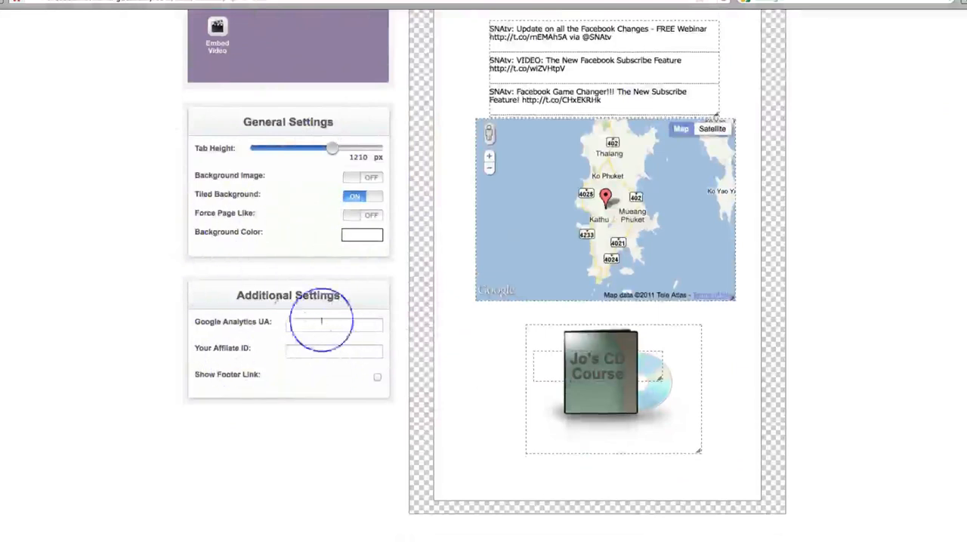
pyautogui.scroll(5, 889, 305)
pyautogui.scroll(3, 889, 306)
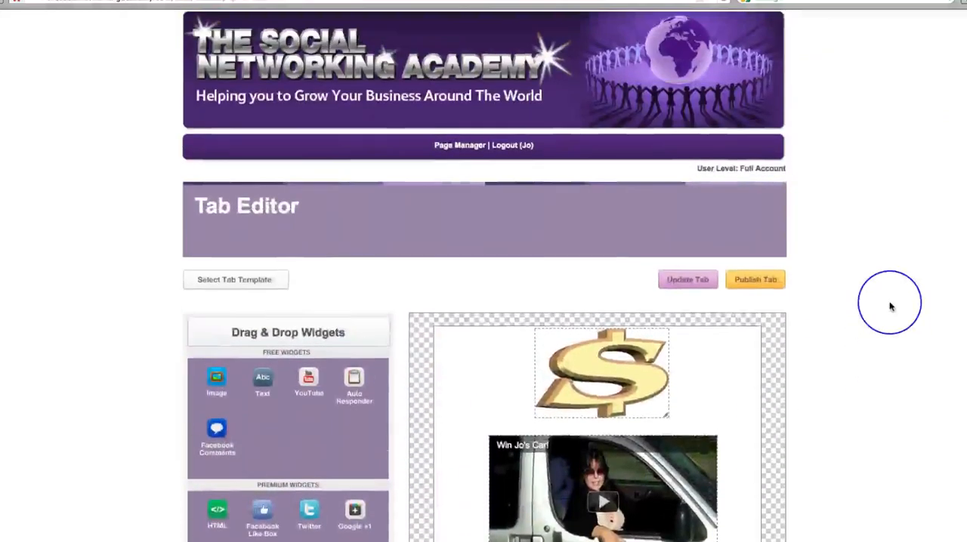